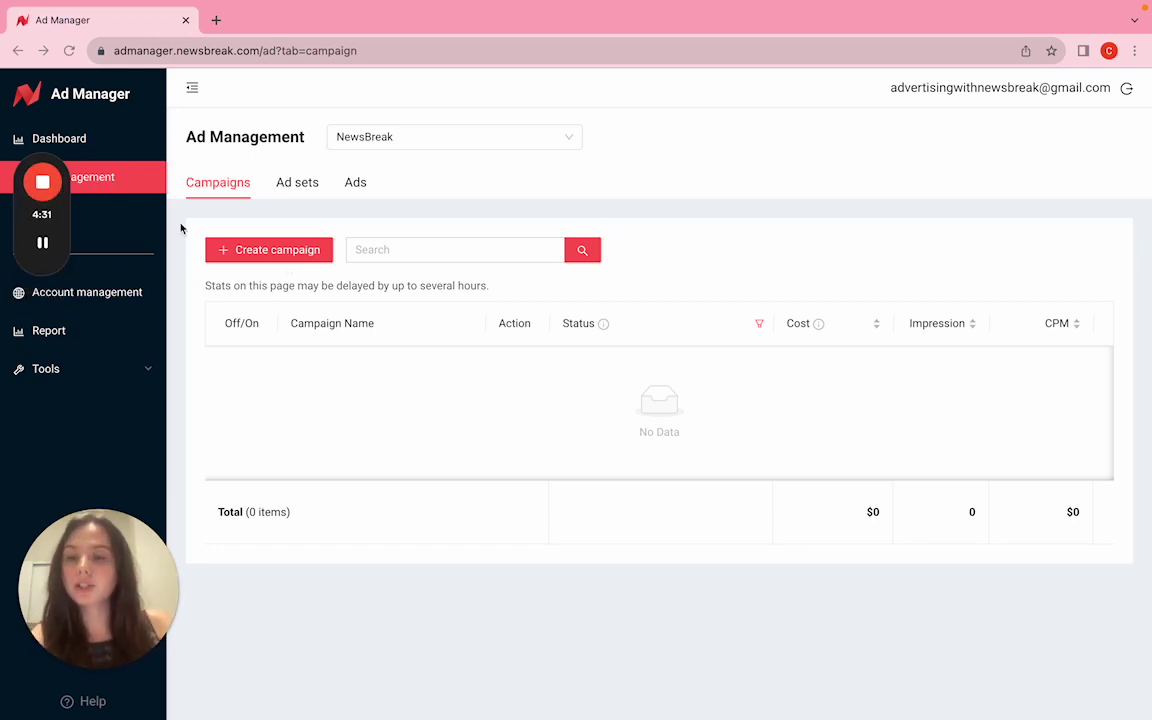
Create a new campaign and name it Newsbreak
click(262, 247)
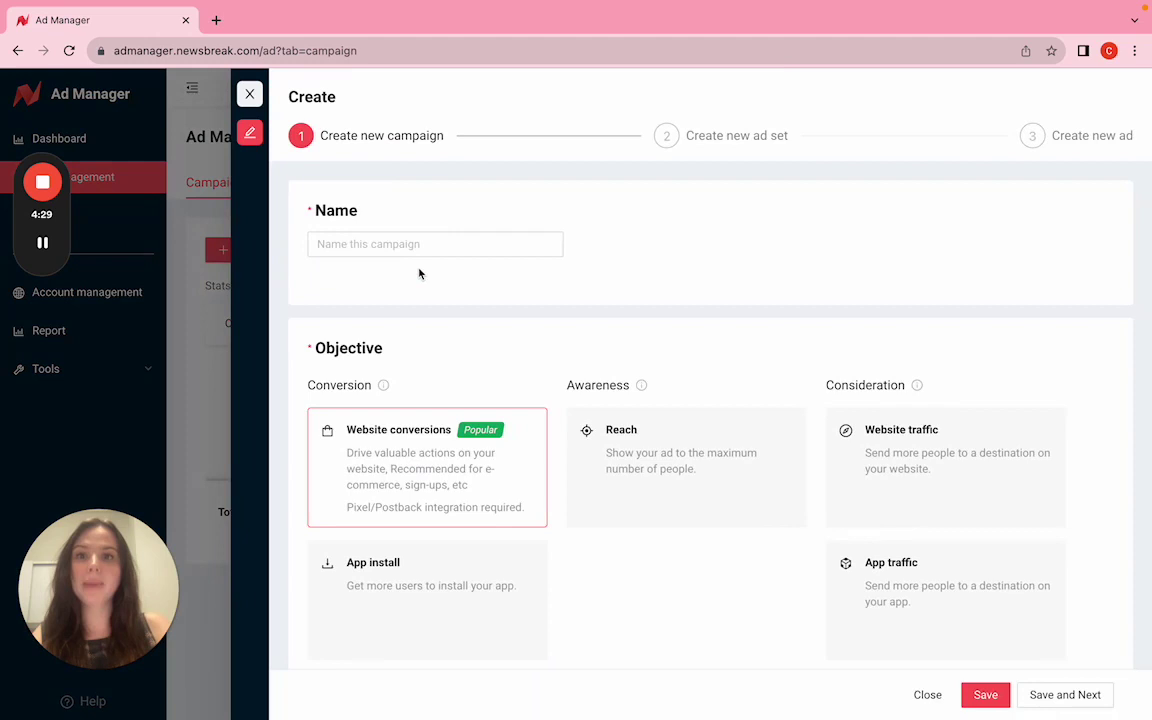
click(429, 247)
text(N)
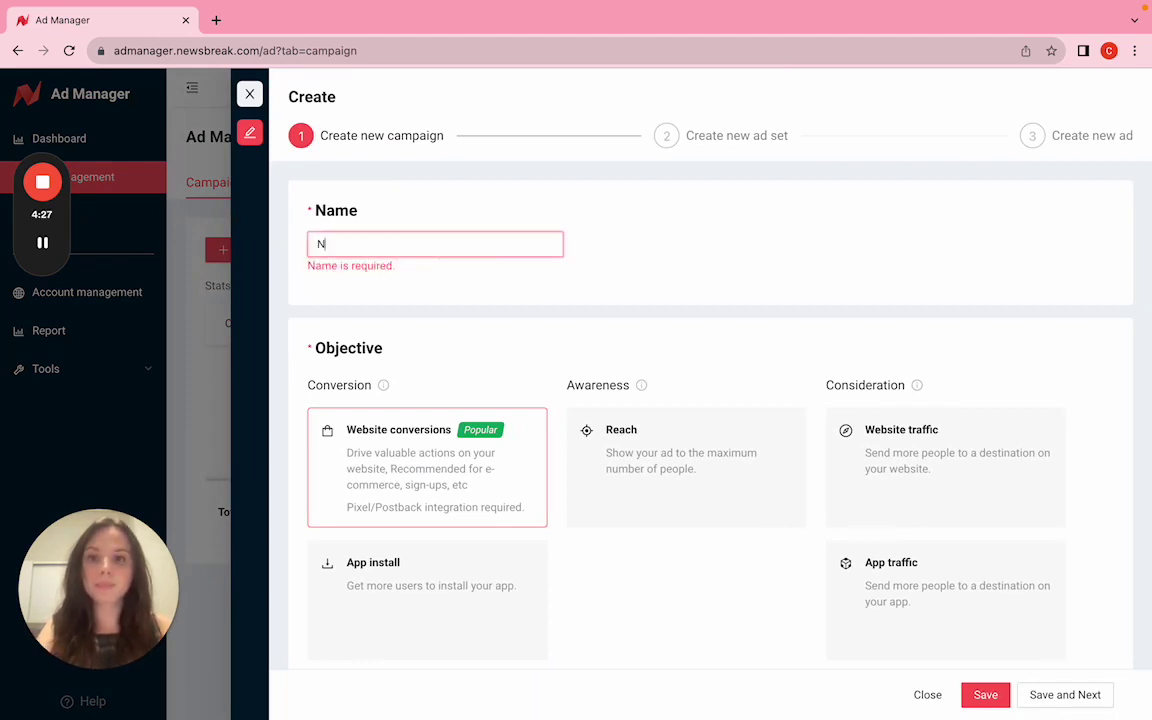
text(ewsbreak)
scroll(477, 330, down, 2)
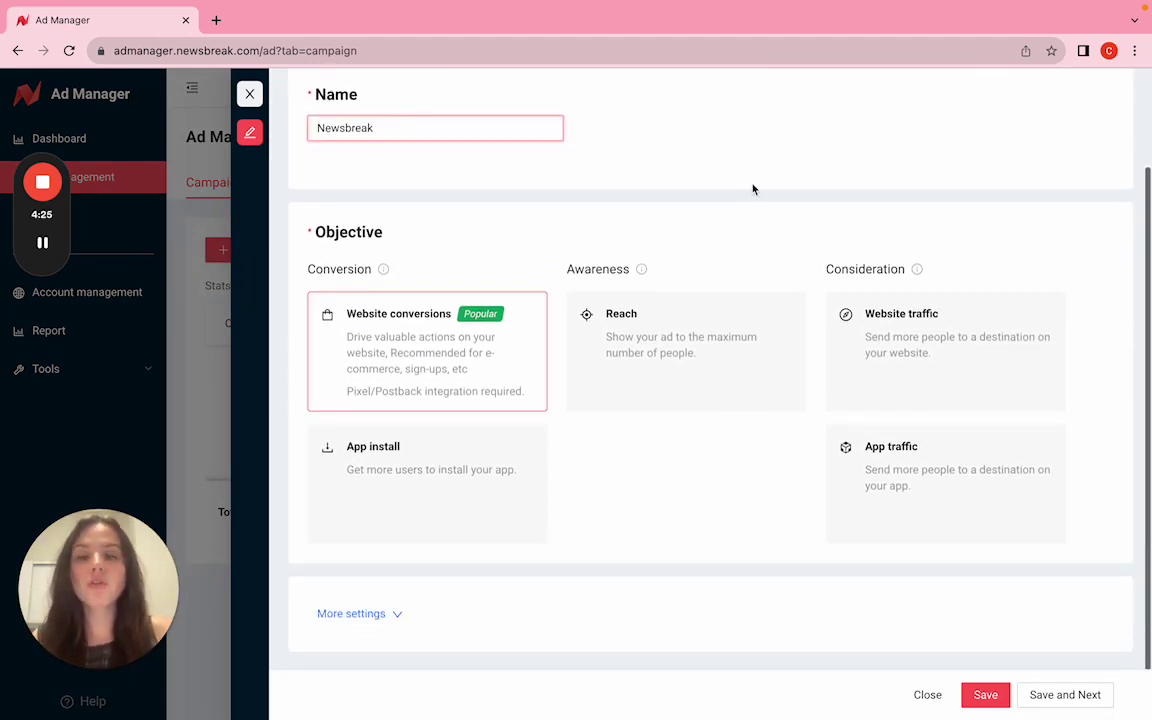
Choose Reach as the campaign objective, then save the campaign and continue to its ad set
click(378, 293)
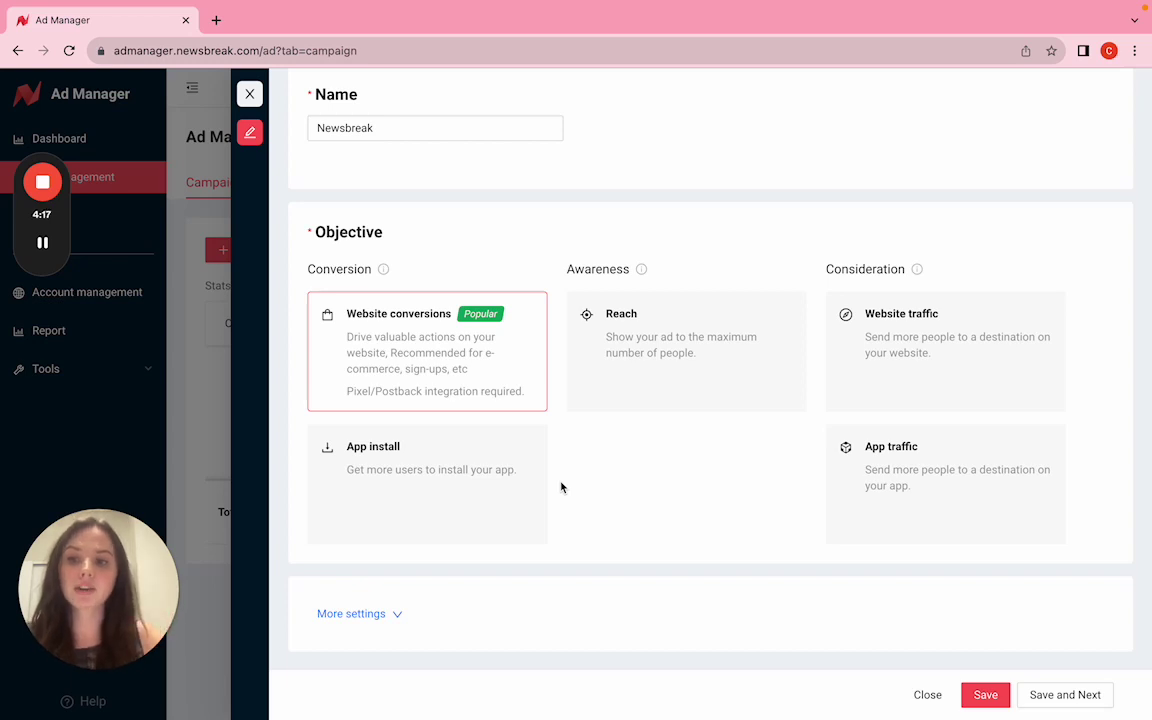
mouse_move(384, 274)
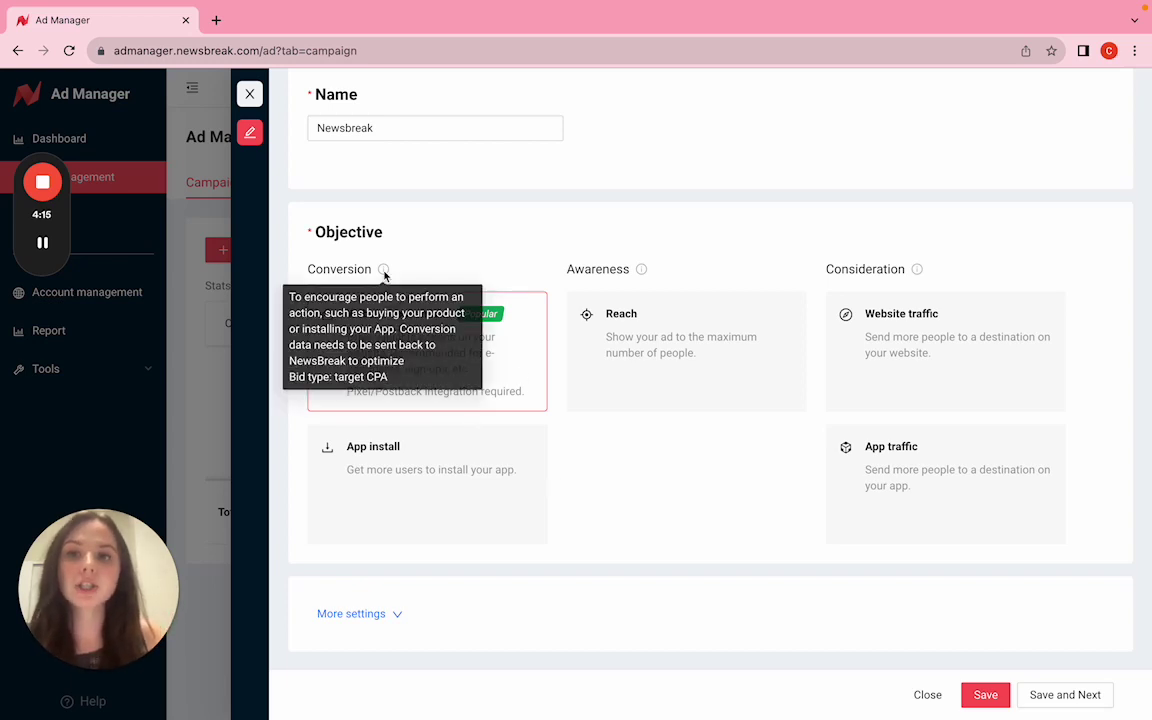
mouse_move(645, 274)
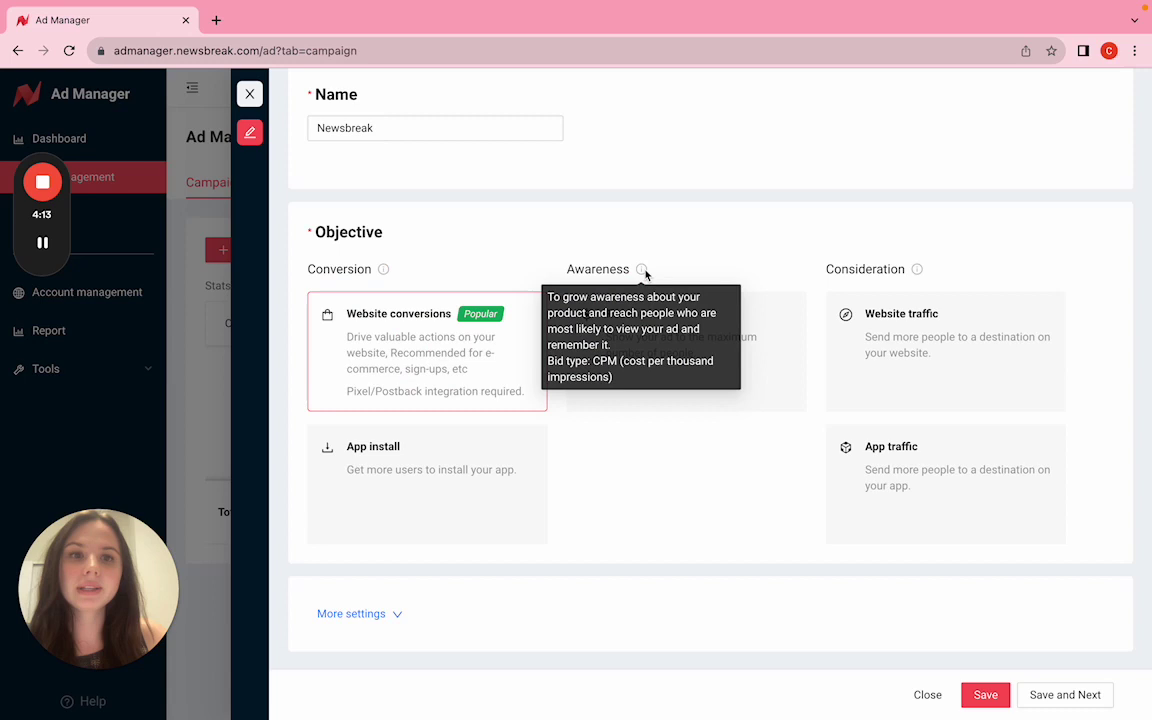
click(668, 375)
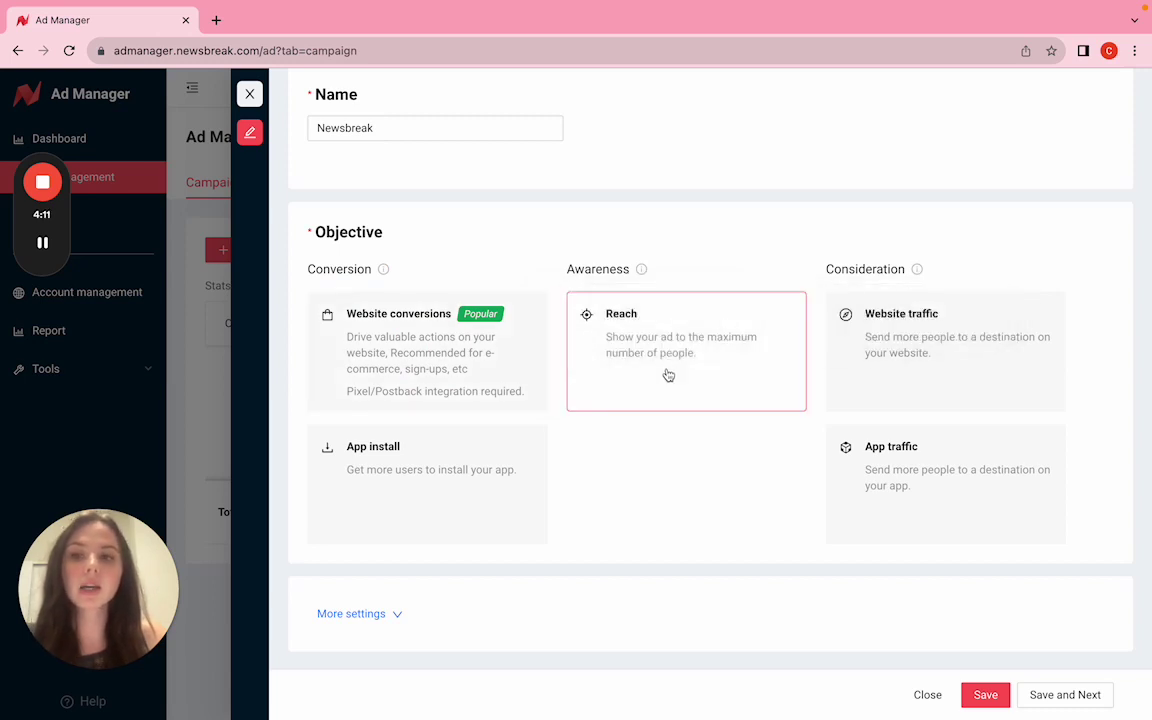
scroll(674, 447, down, 1)
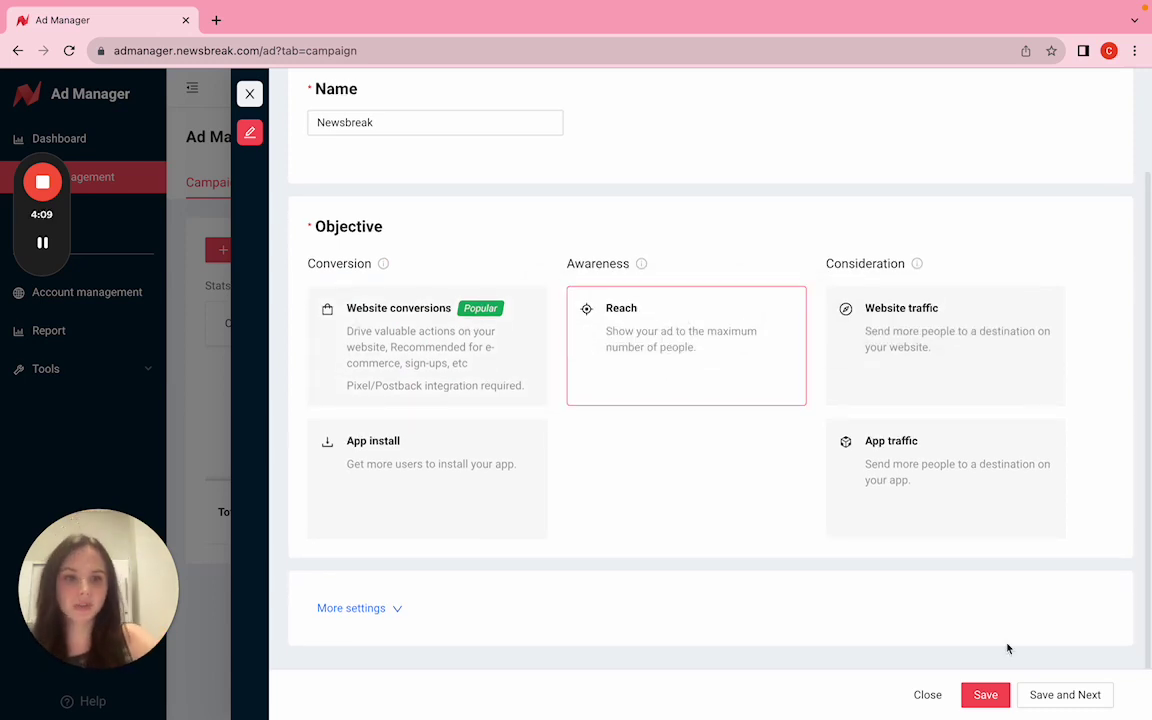
click(1067, 698)
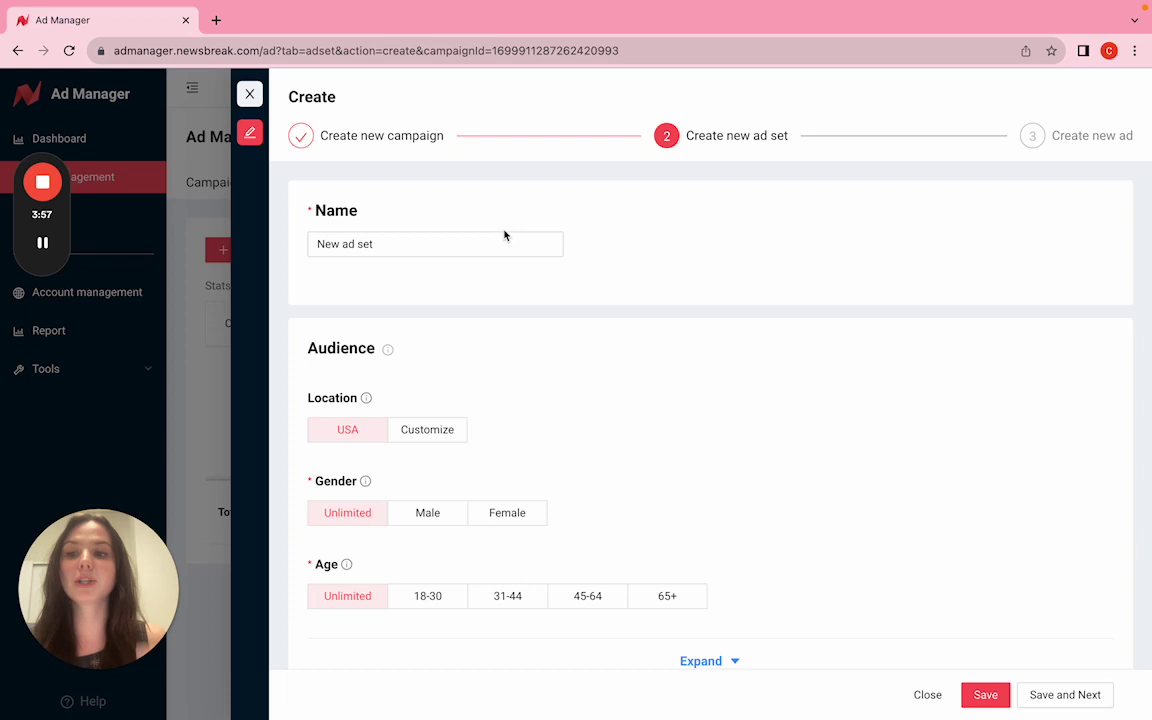
Show the full list of audience targeting options for the new ad set
scroll(580, 410, down, 2)
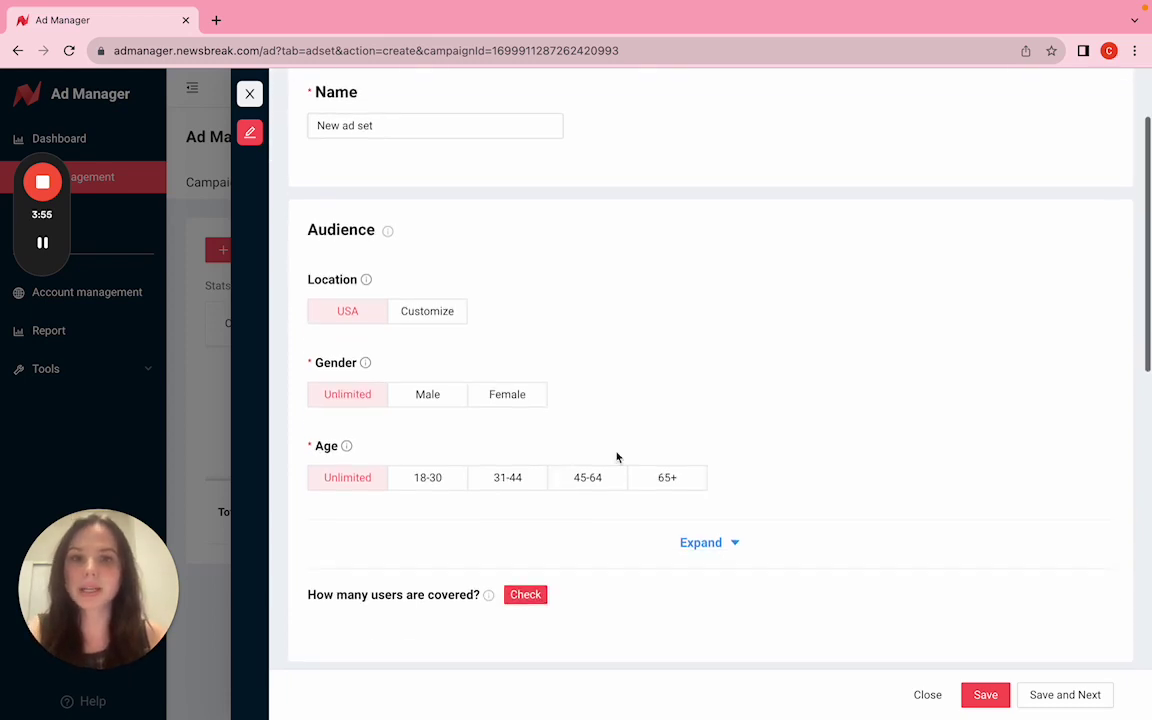
click(718, 541)
scroll(718, 541, down, 1)
scroll(638, 432, down, 1)
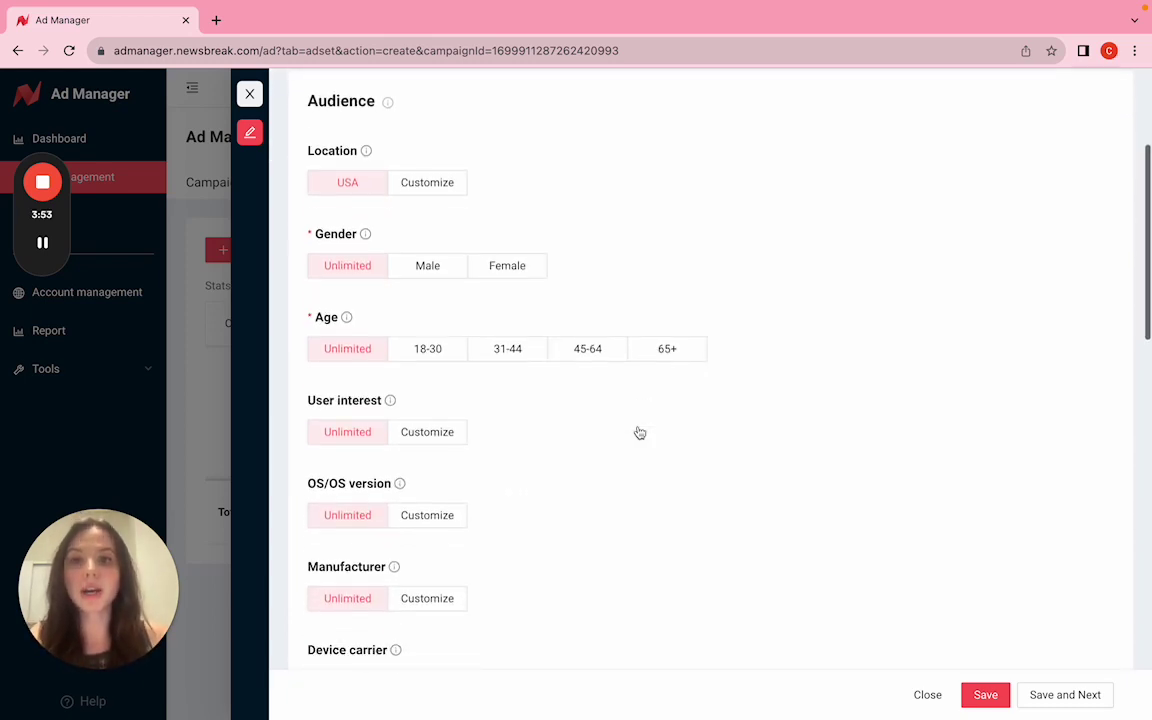
Try a custom audience location by searching for New York, and return the location to USA
click(432, 190)
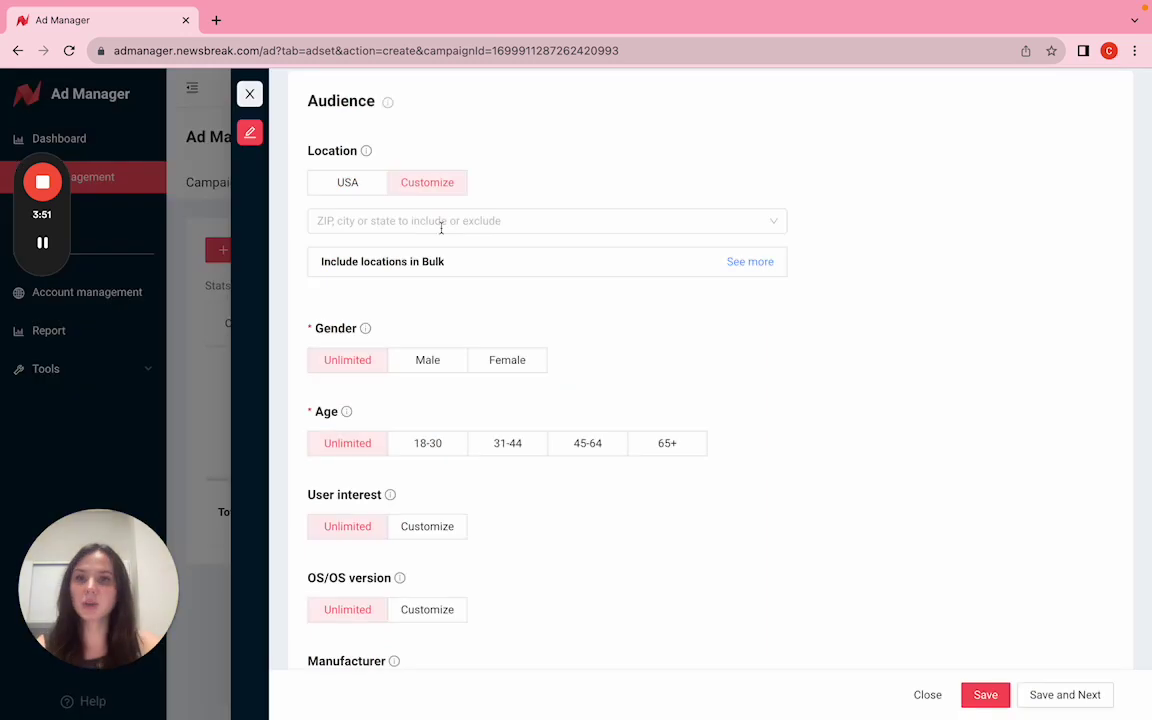
click(441, 222)
text(new york)
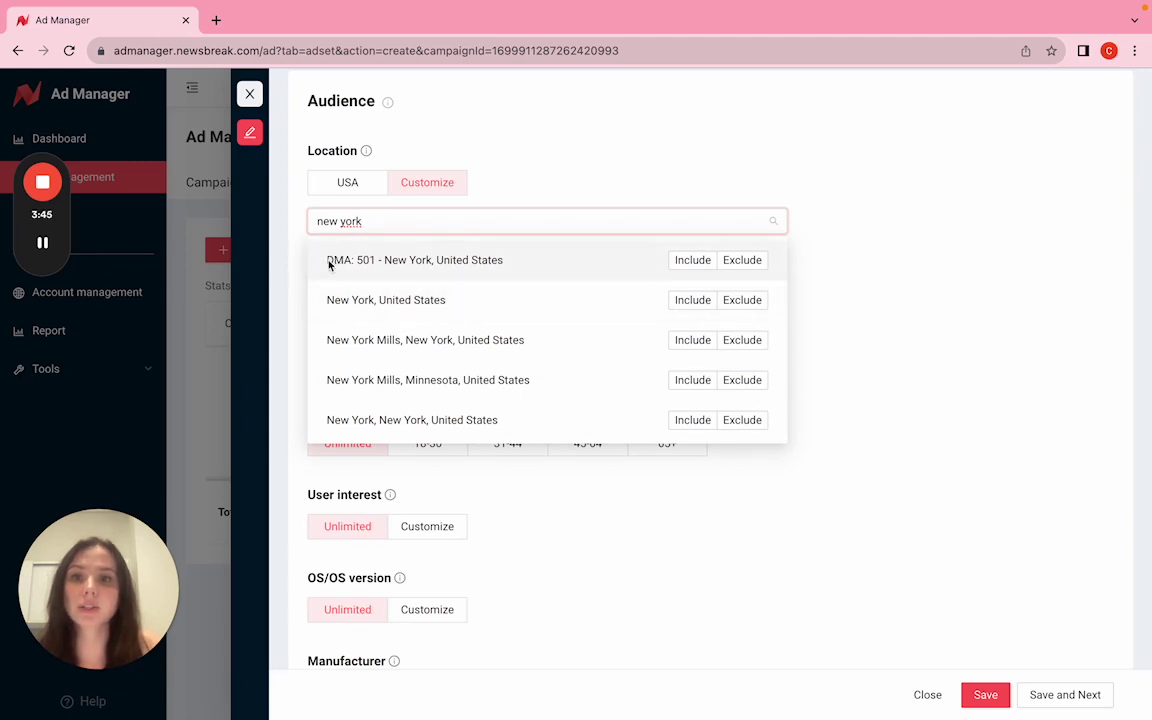
scroll(604, 387, down, 1)
scroll(342, 213, up, 1)
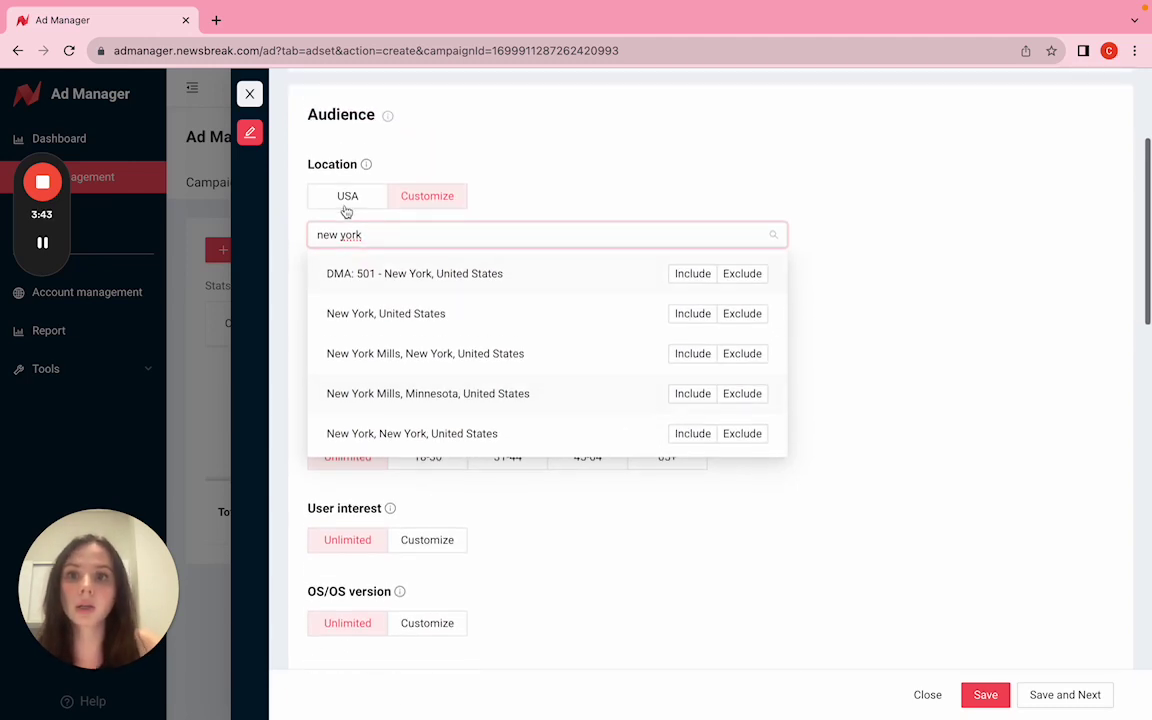
click(342, 203)
Preview the custom user interest and OS version choices, and return both settings to Unlimited
scroll(368, 285, down, 1)
scroll(447, 275, down, 1)
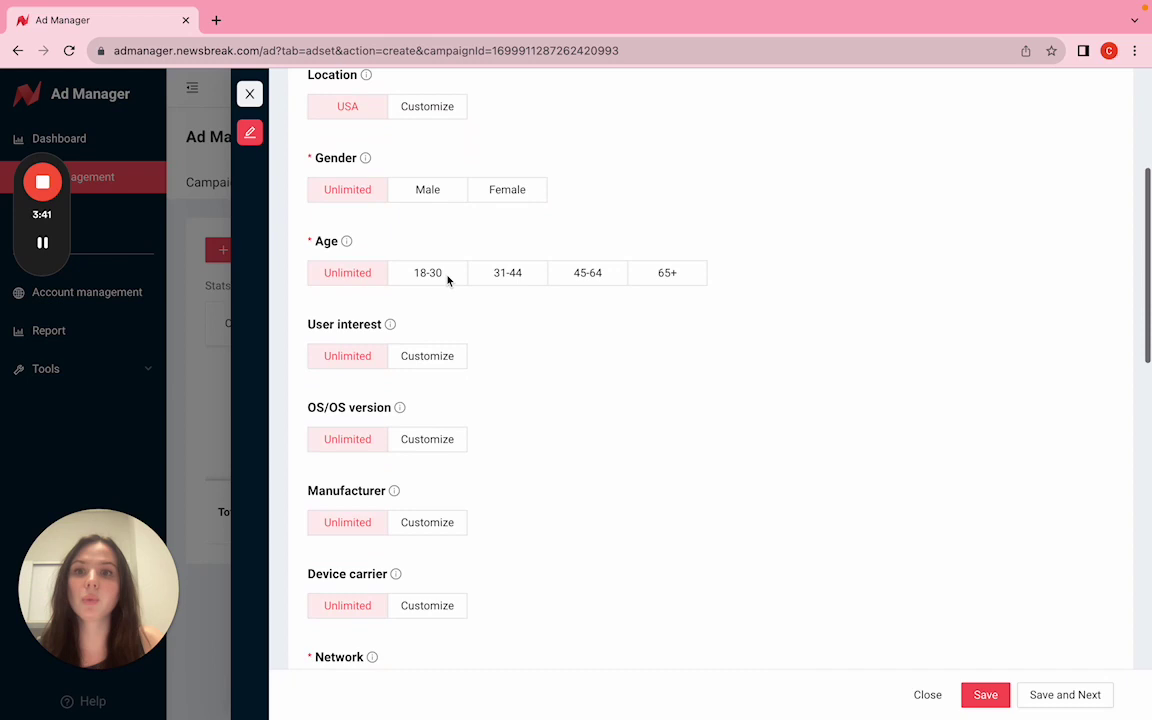
scroll(442, 293, down, 1)
click(441, 294)
scroll(429, 399, down, 5)
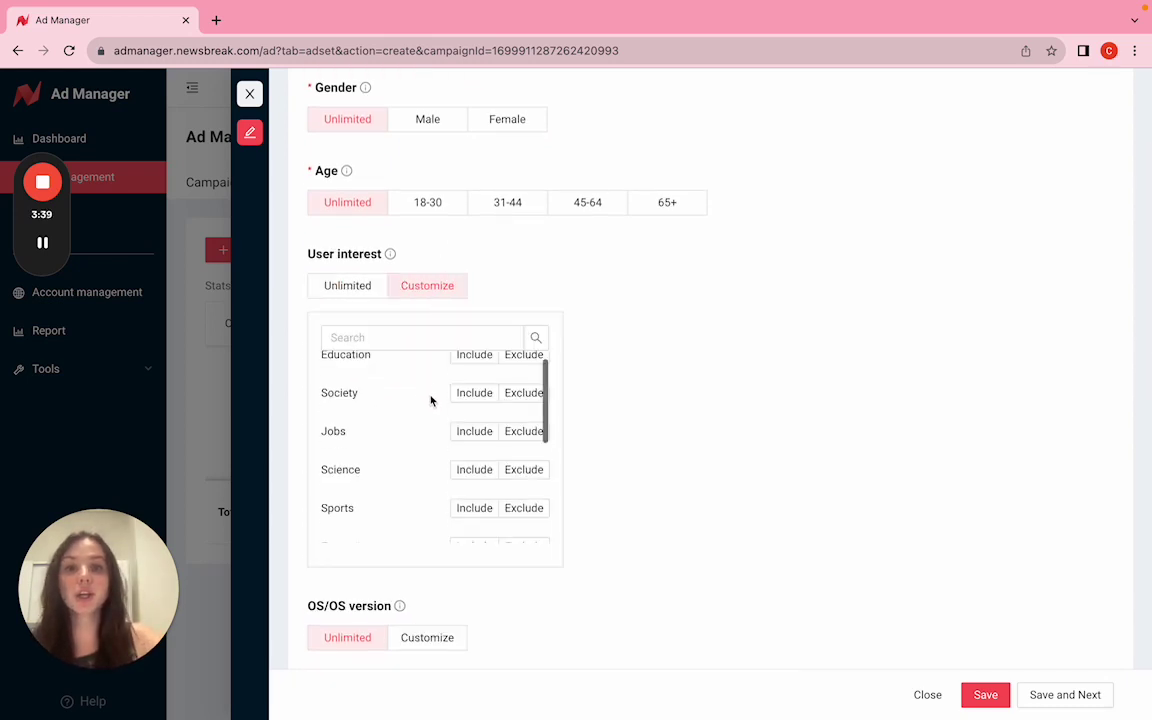
click(346, 290)
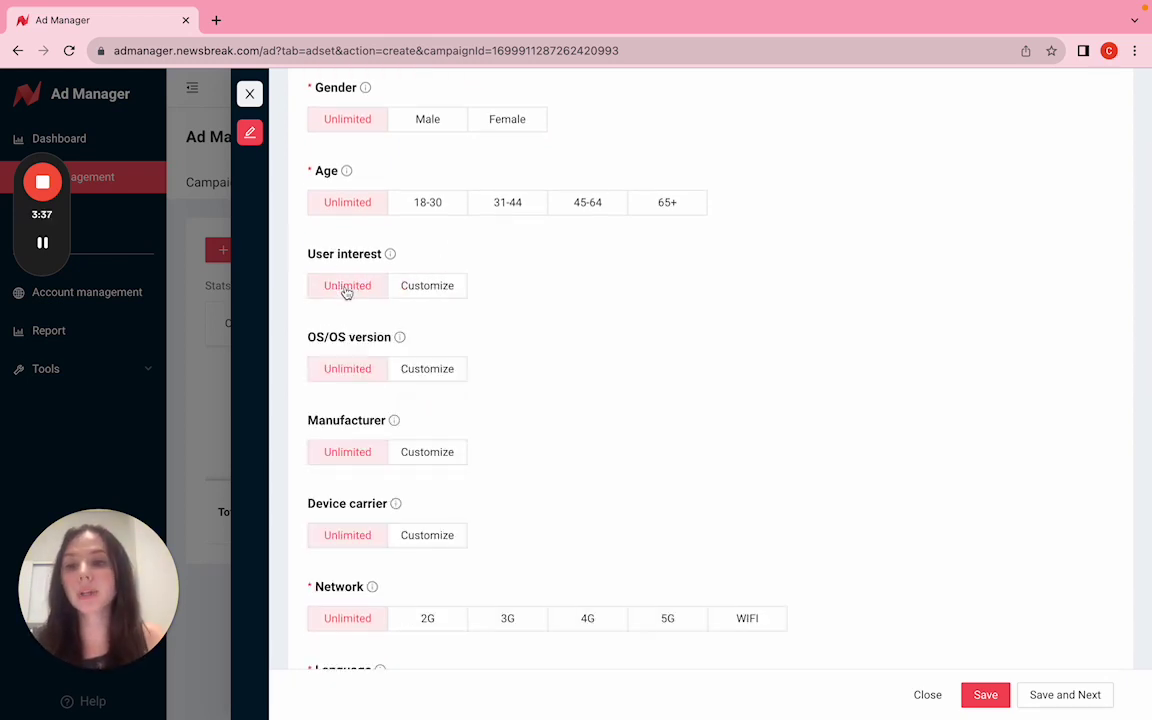
scroll(437, 337, down, 1)
click(440, 325)
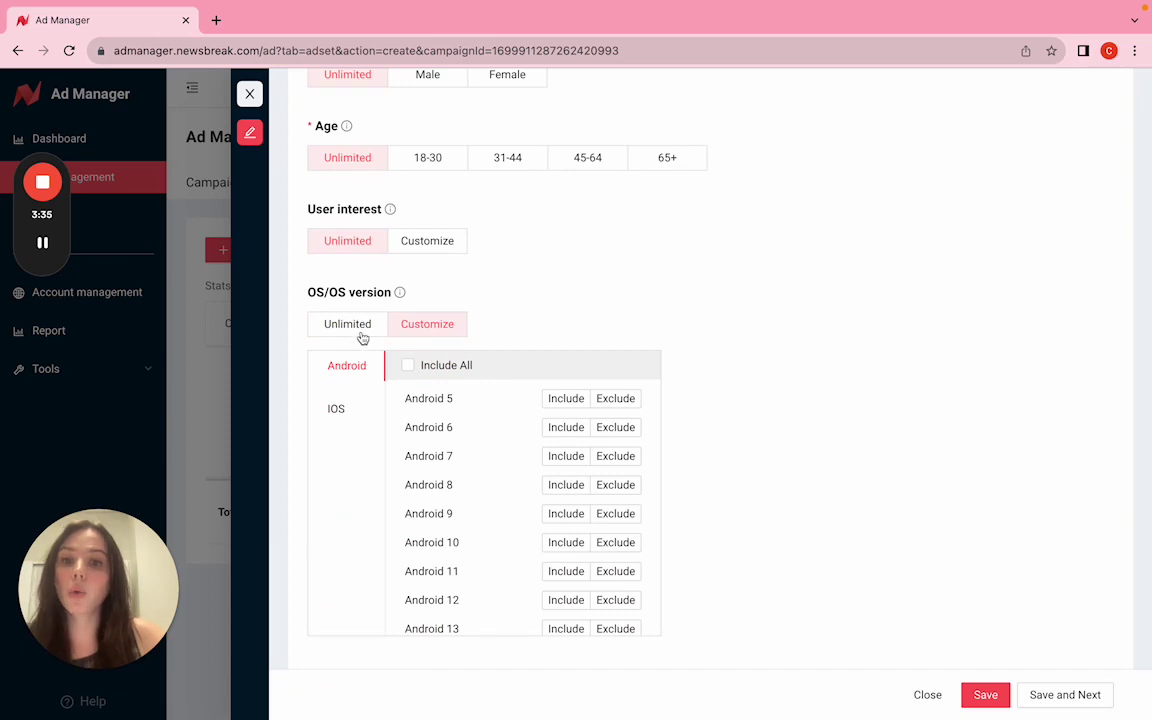
click(360, 330)
Preview custom manufacturer and device carrier targeting, and return both settings to Unlimited
click(430, 406)
scroll(411, 446, down, 2)
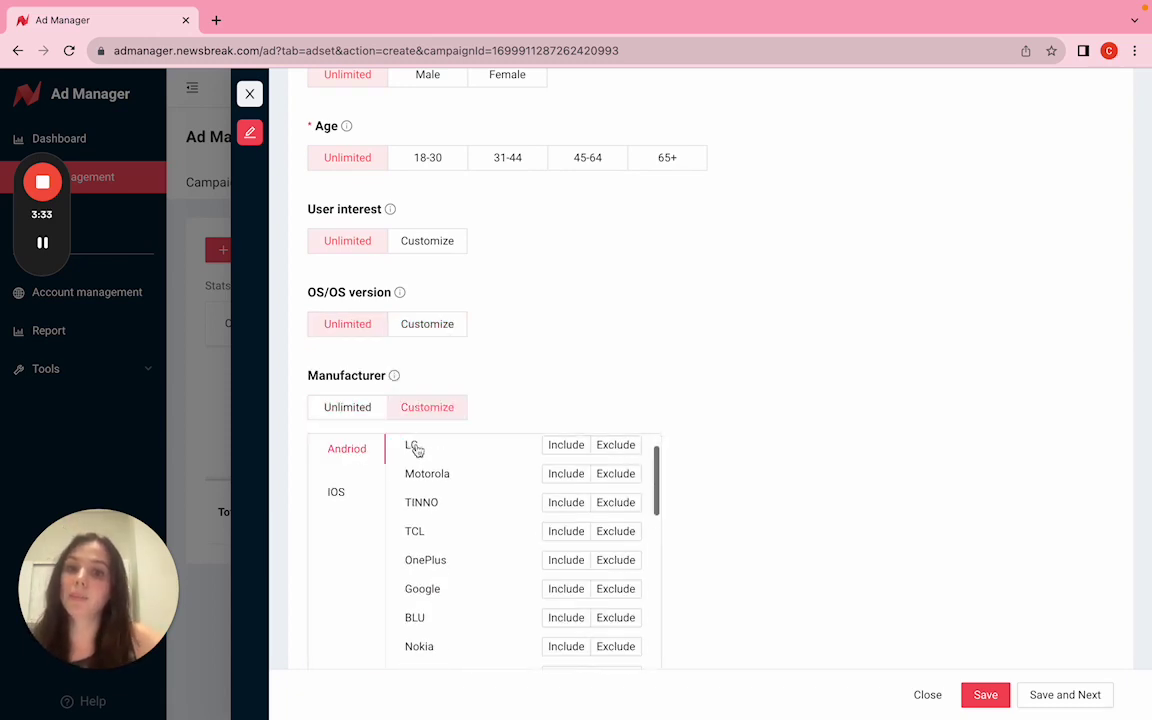
click(358, 417)
click(425, 430)
click(347, 423)
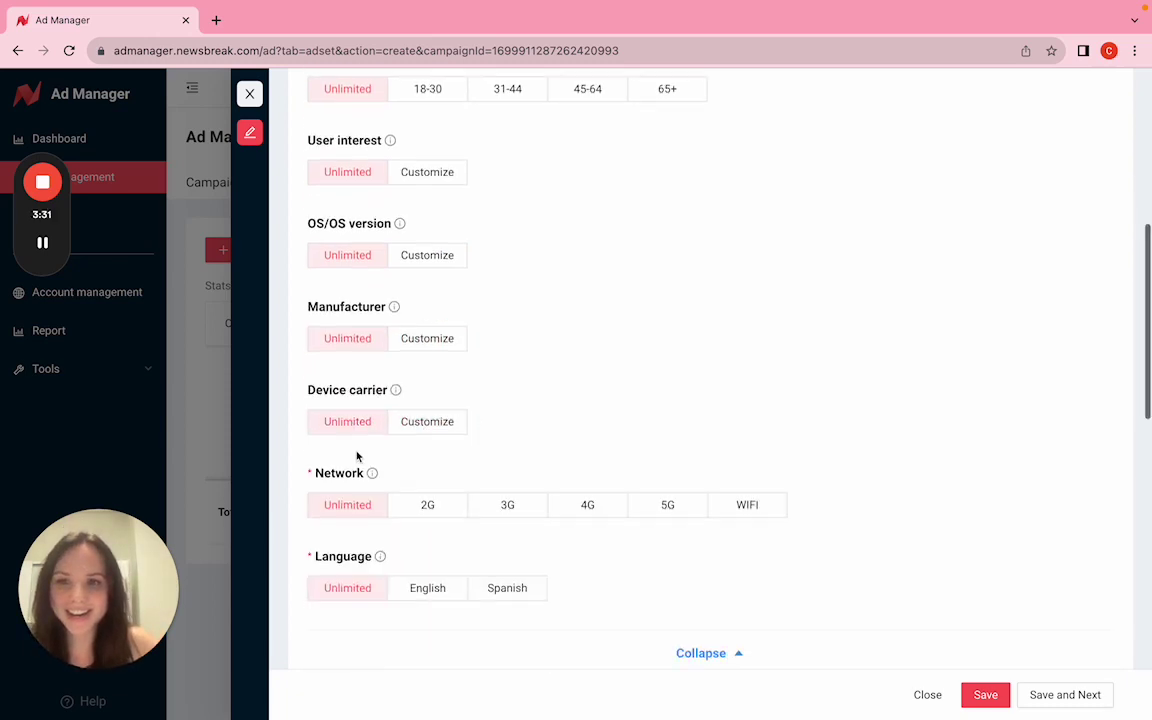
Try Spanish as the audience language, and return the language to Unlimited
scroll(357, 457, down, 1)
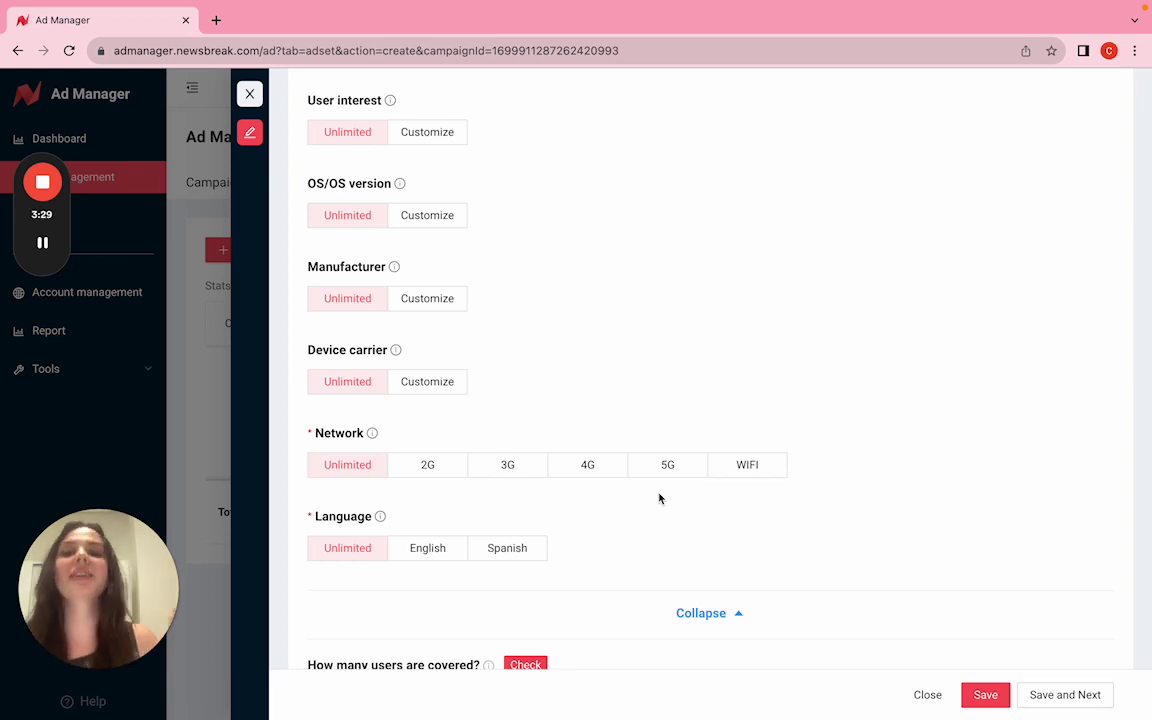
click(507, 546)
click(356, 550)
scroll(651, 551, down, 5)
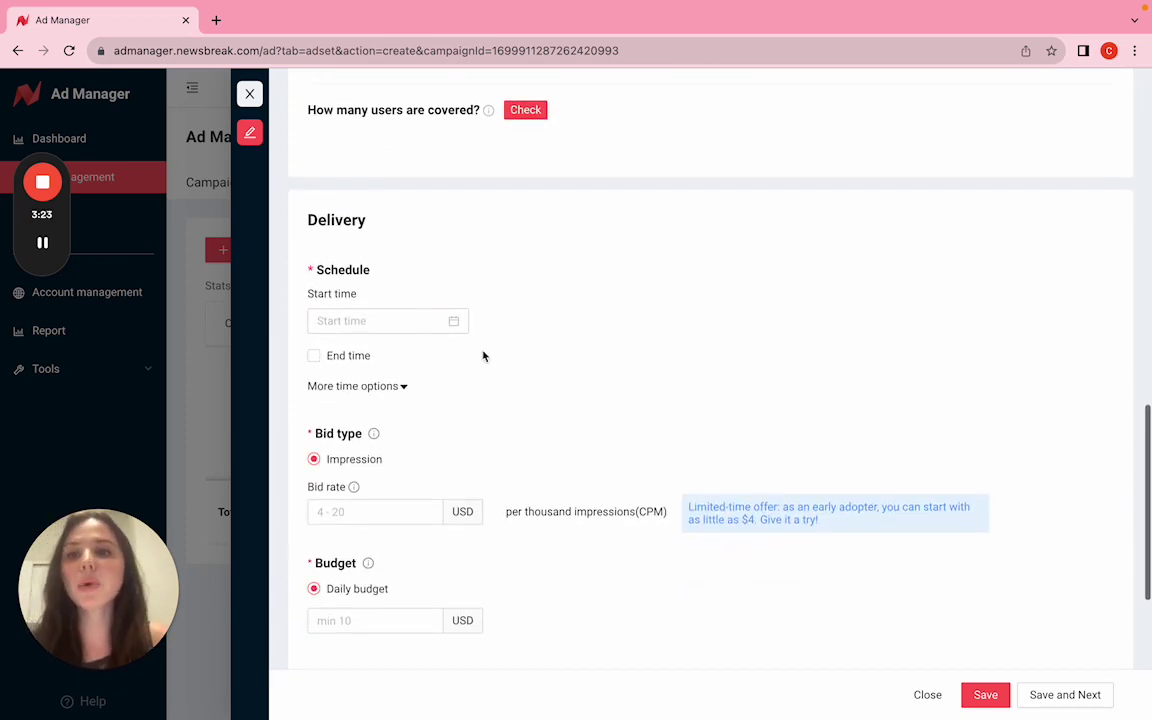
click(420, 328)
click(447, 319)
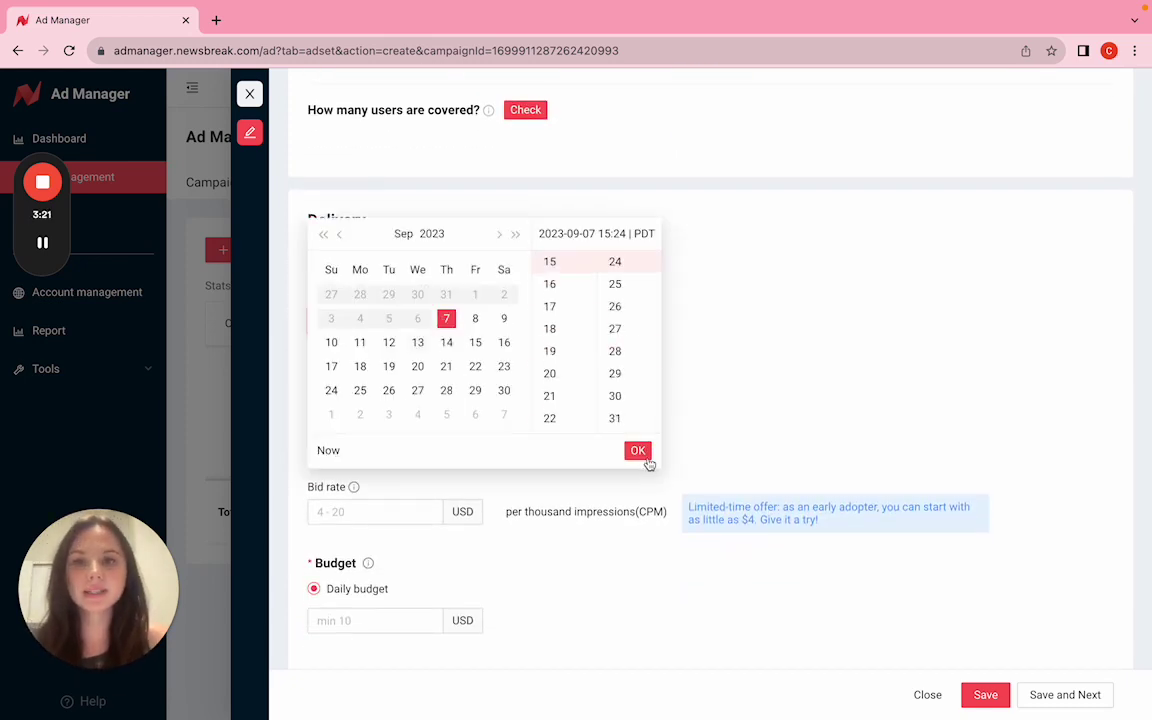
click(640, 454)
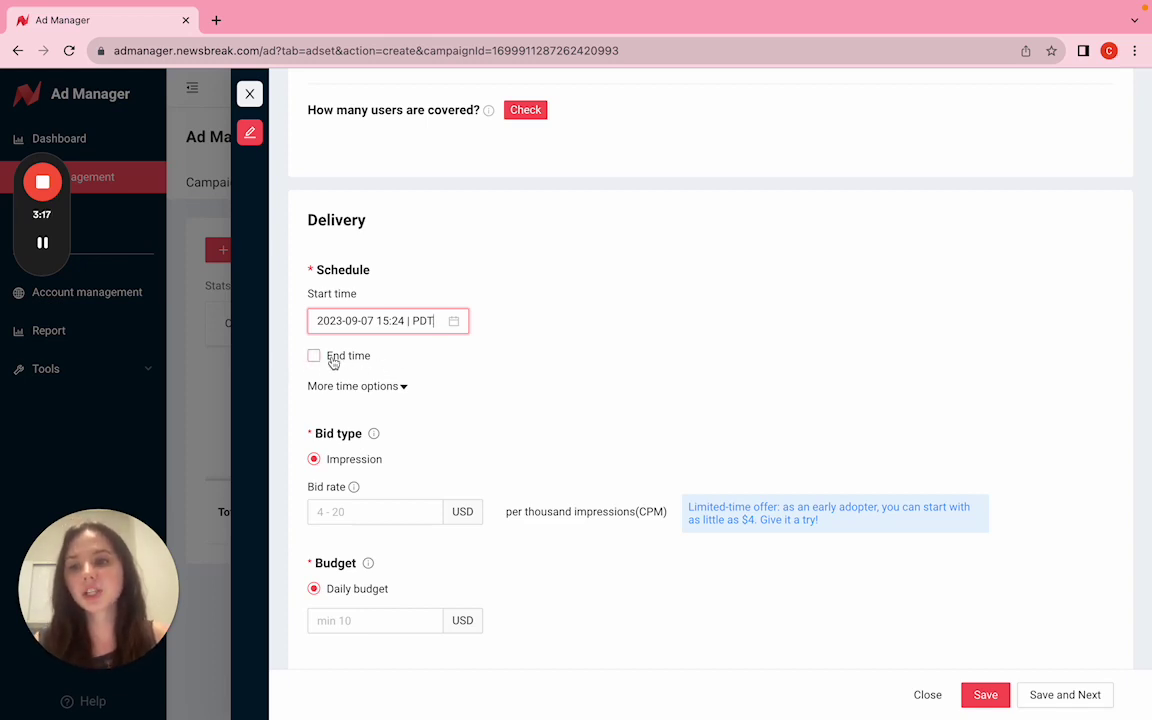
click(643, 362)
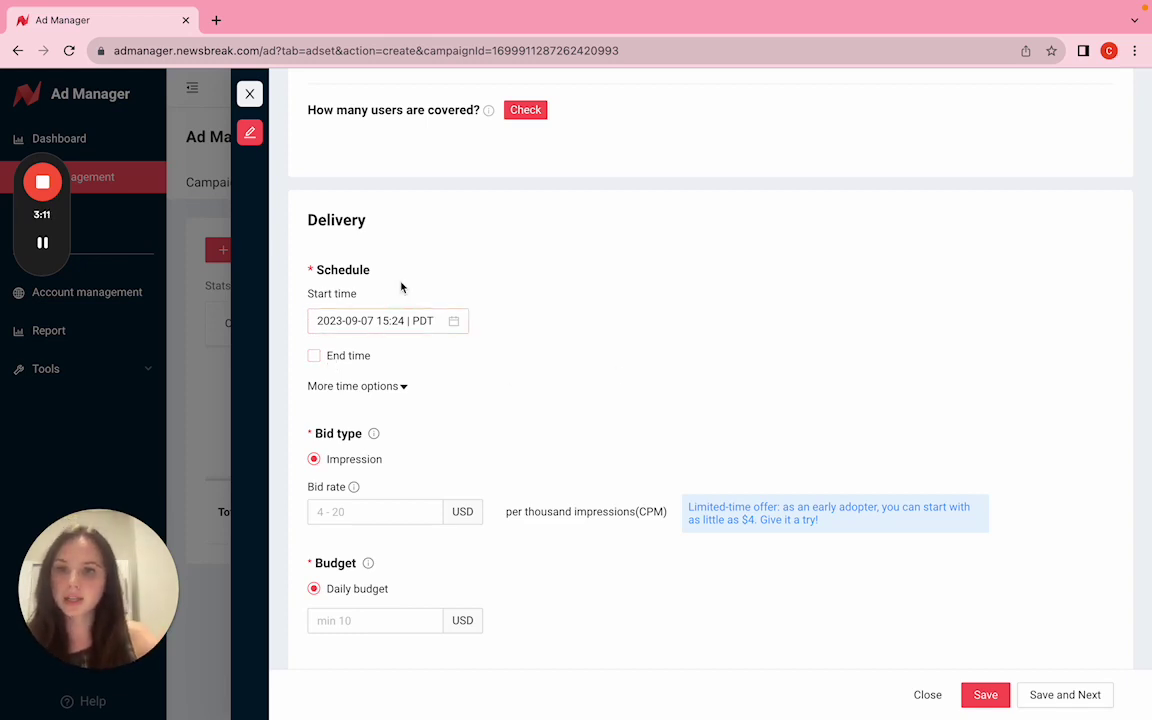
Try the specific days and times schedule for the ad delivery, and return it to All time
click(406, 389)
click(415, 414)
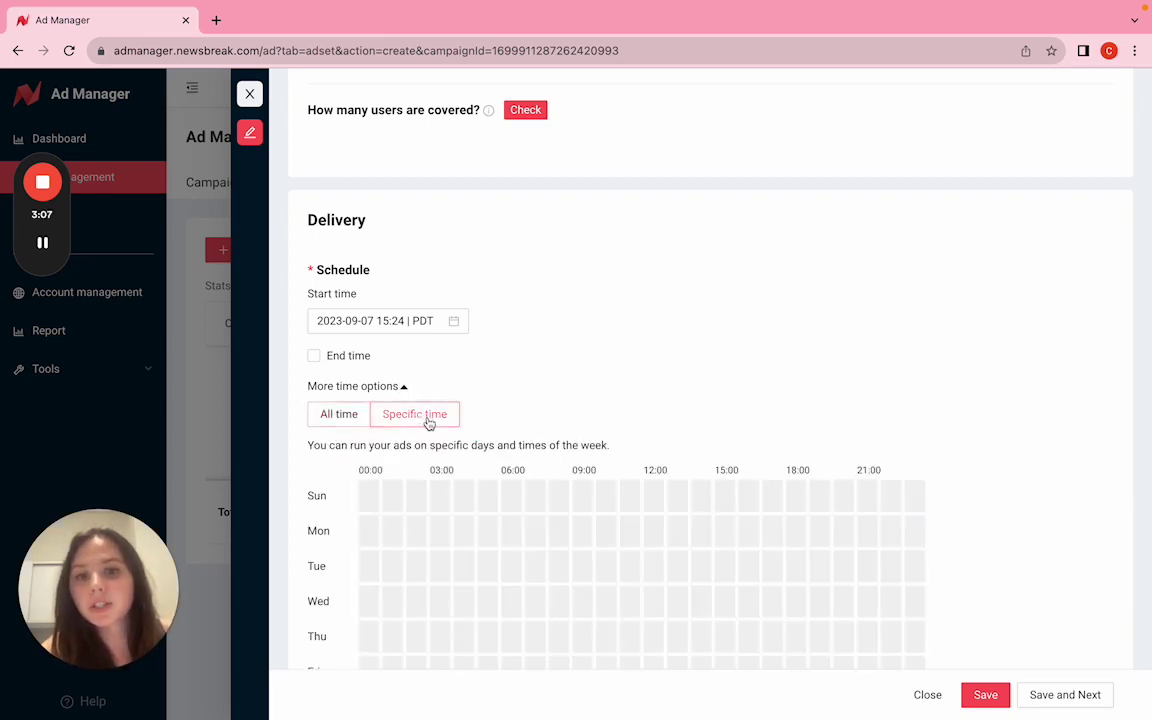
scroll(420, 600, down, 1)
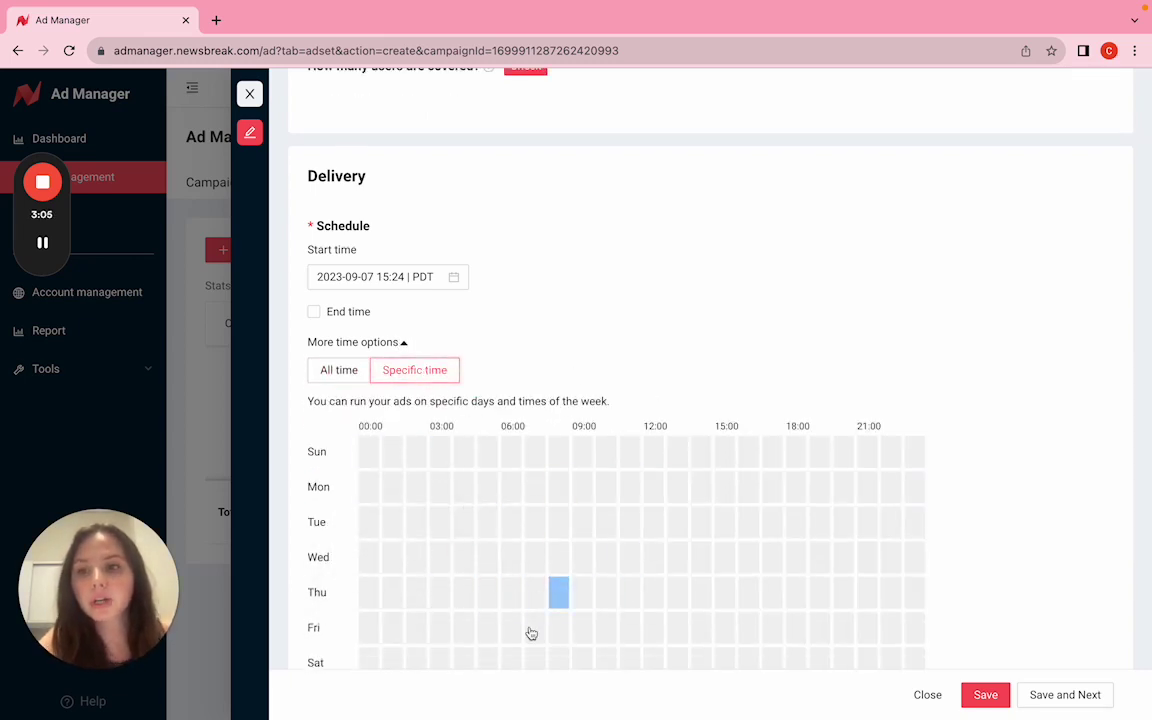
click(341, 371)
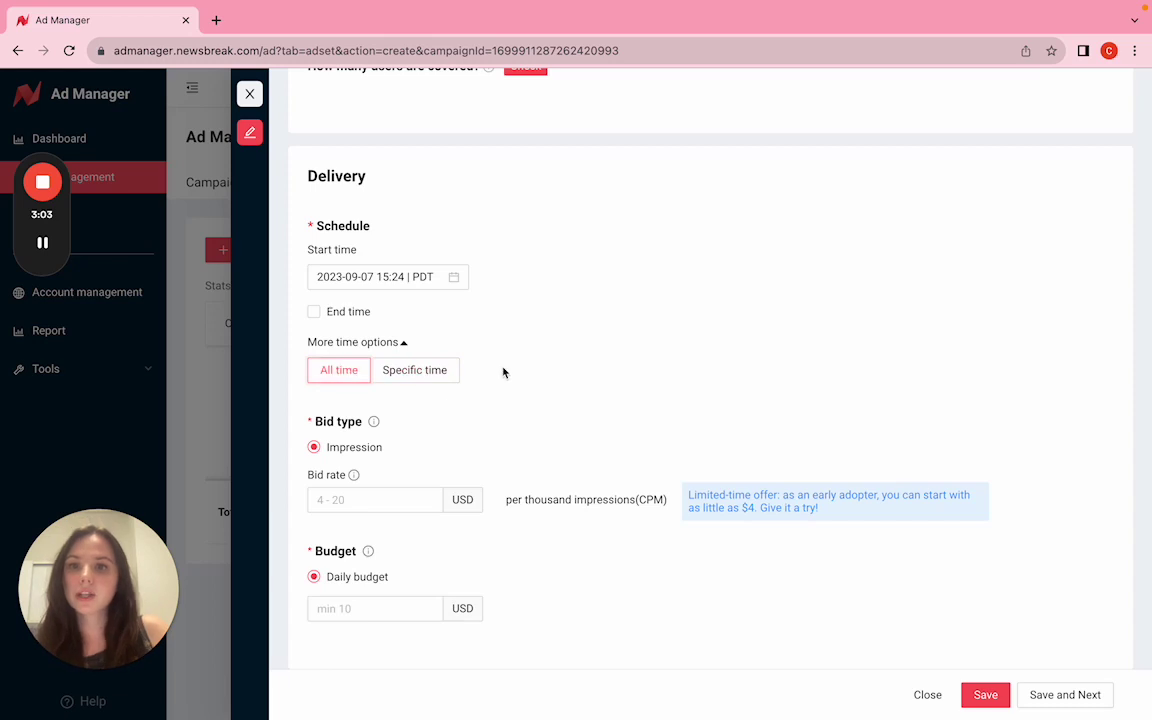
Set the ad set's bid rate to 4.00 USD per thousand impressions
scroll(552, 421, down, 3)
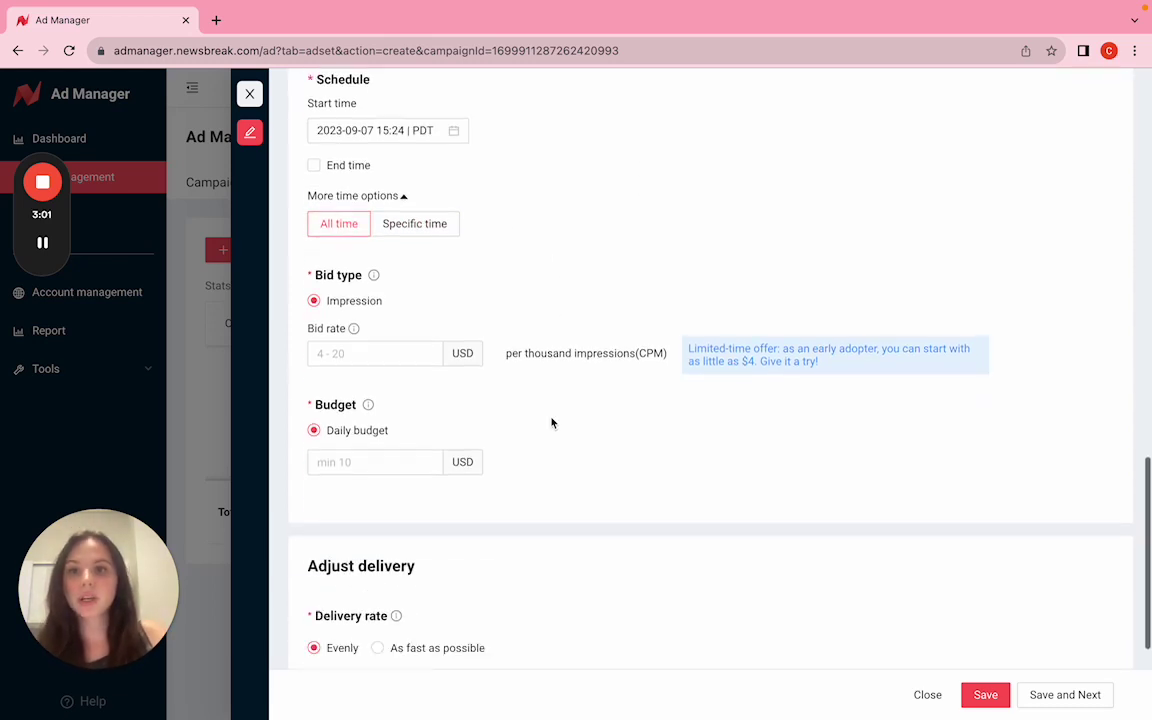
click(393, 355)
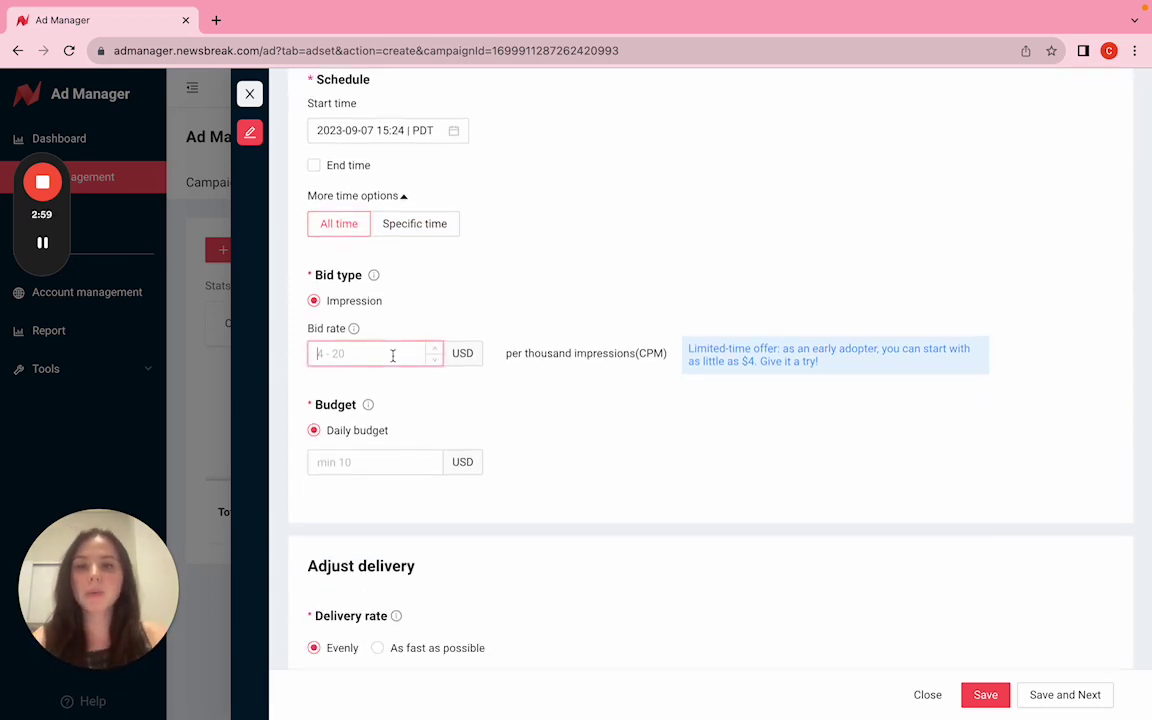
text(4.00)
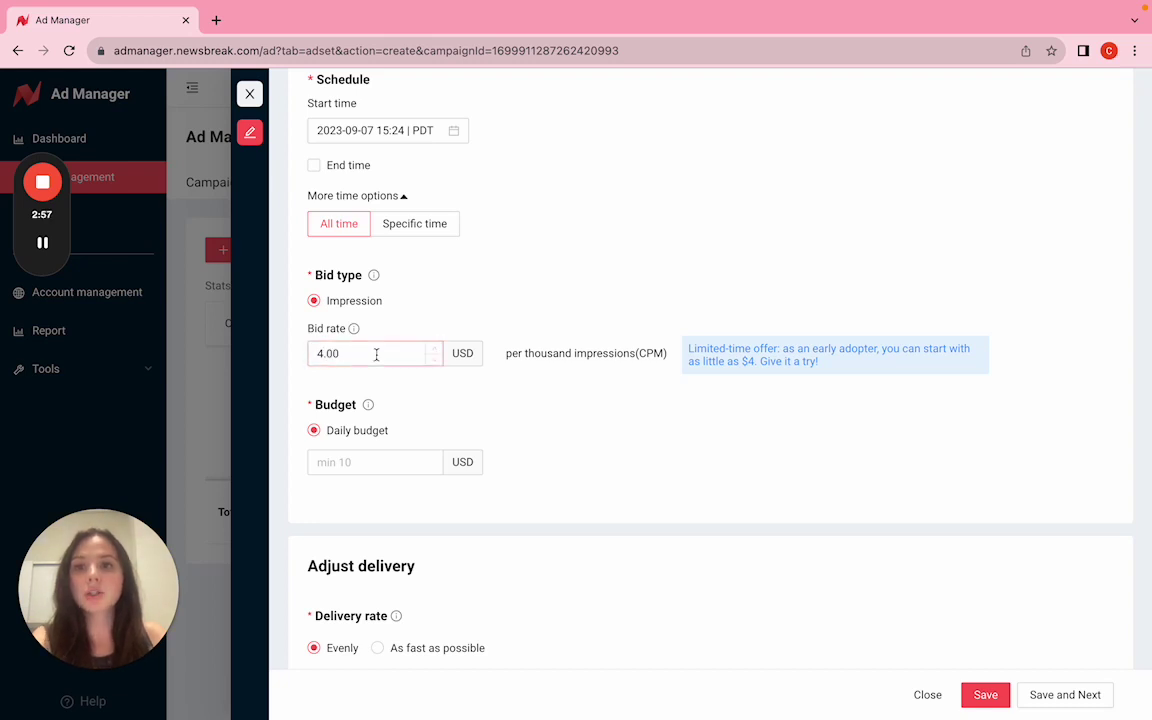
click(511, 373)
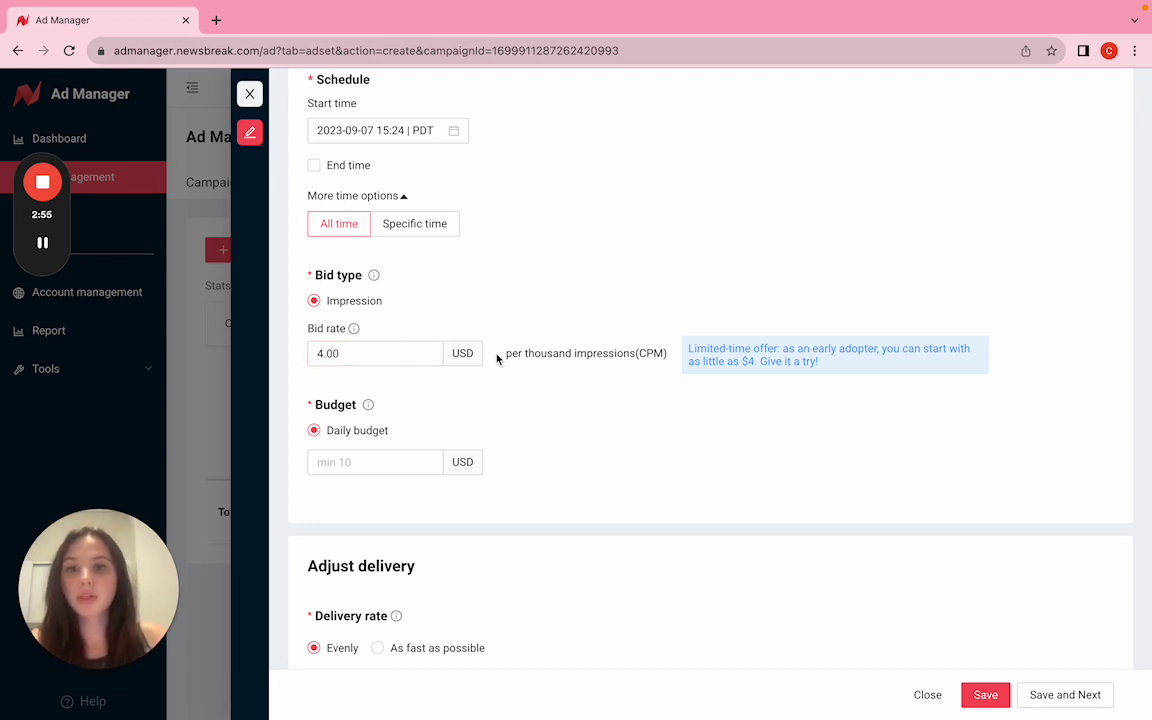
drag(497, 358, 658, 354)
click(656, 404)
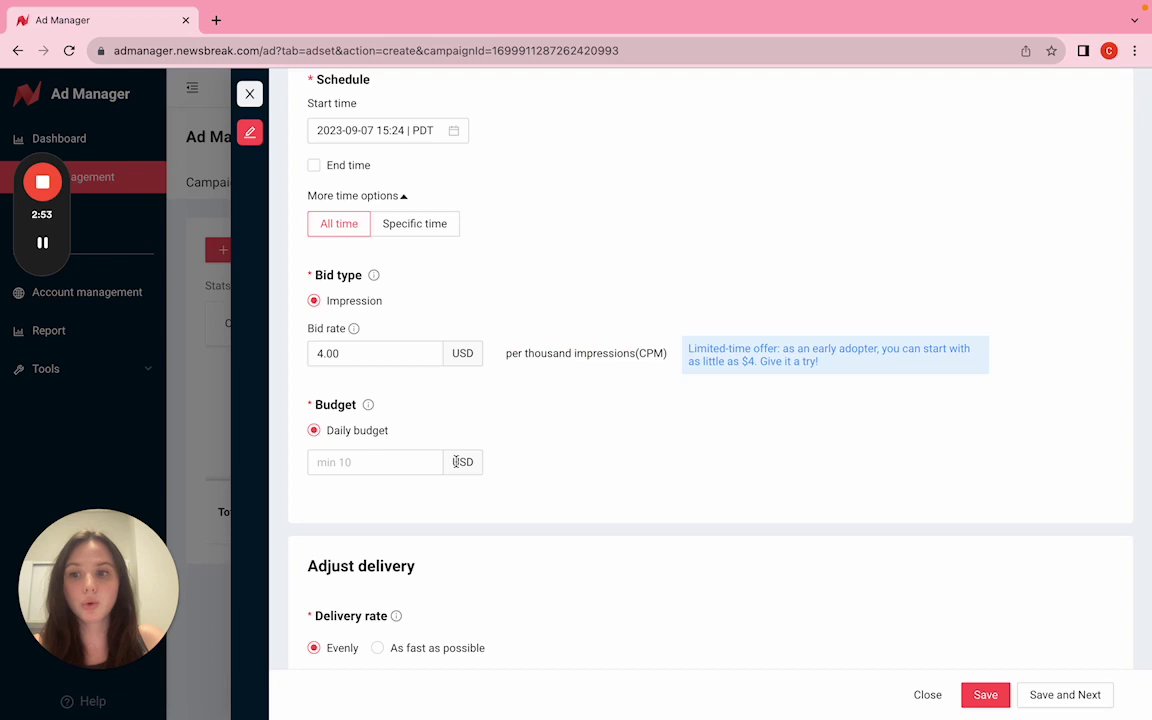
Set the ad set's daily budget to 100 USD
click(406, 464)
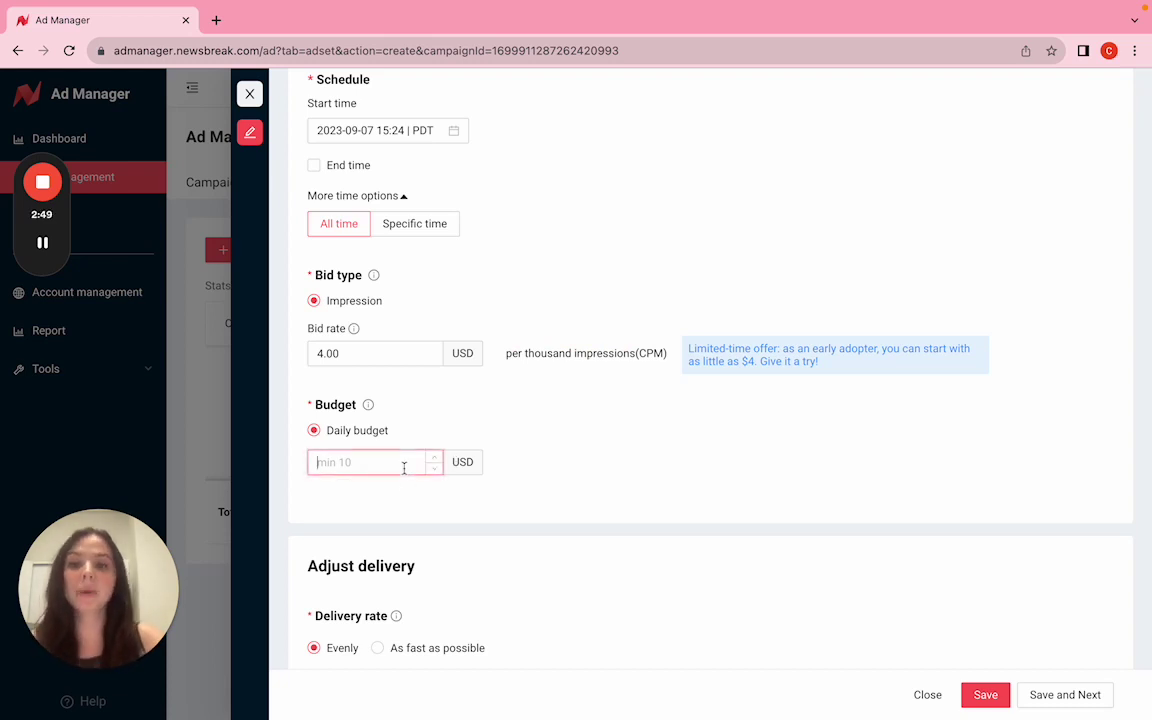
text(100)
click(550, 472)
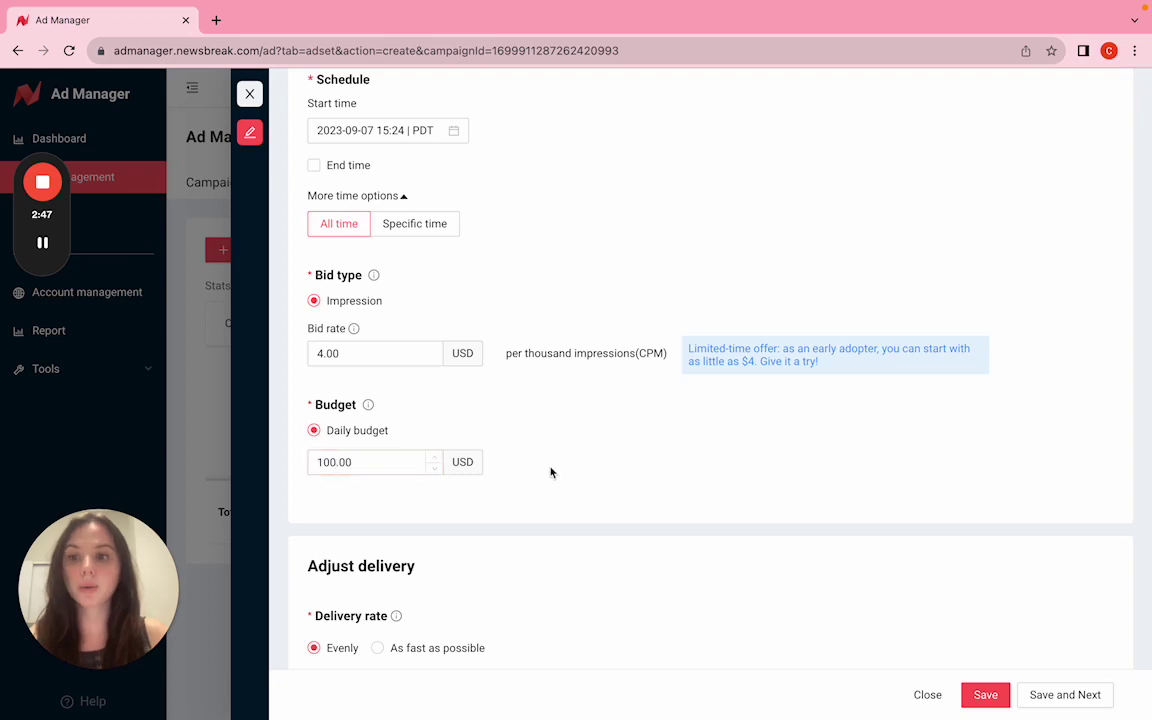
Save the ad set with even delivery and creative optimization on, and continue to creating the new ad
drag(422, 465, 586, 473)
click(588, 472)
scroll(588, 501, down, 3)
scroll(588, 501, down, 2)
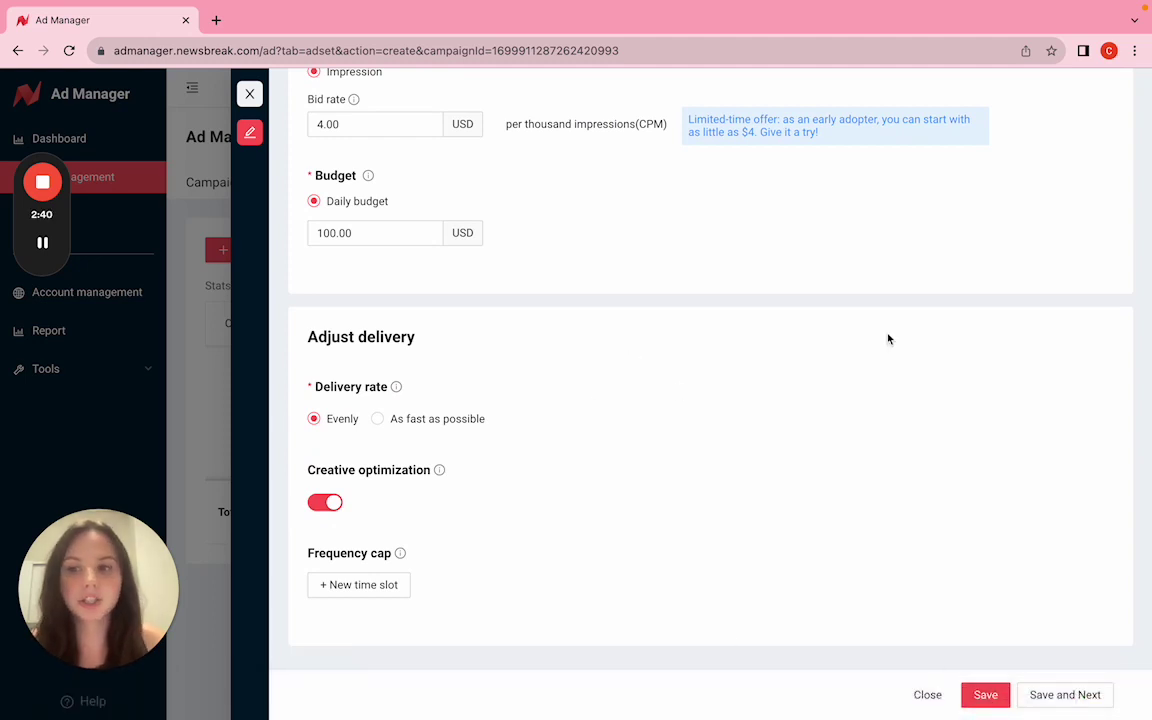
click(1070, 695)
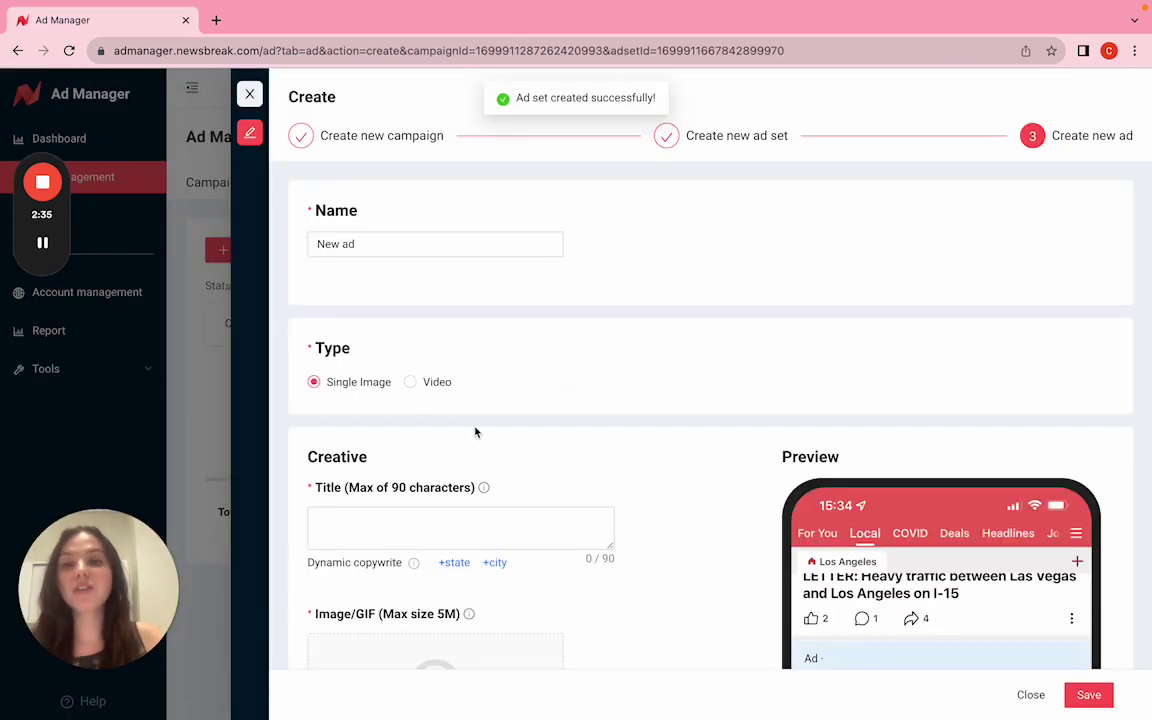
Set the new ad's type to Video
click(432, 384)
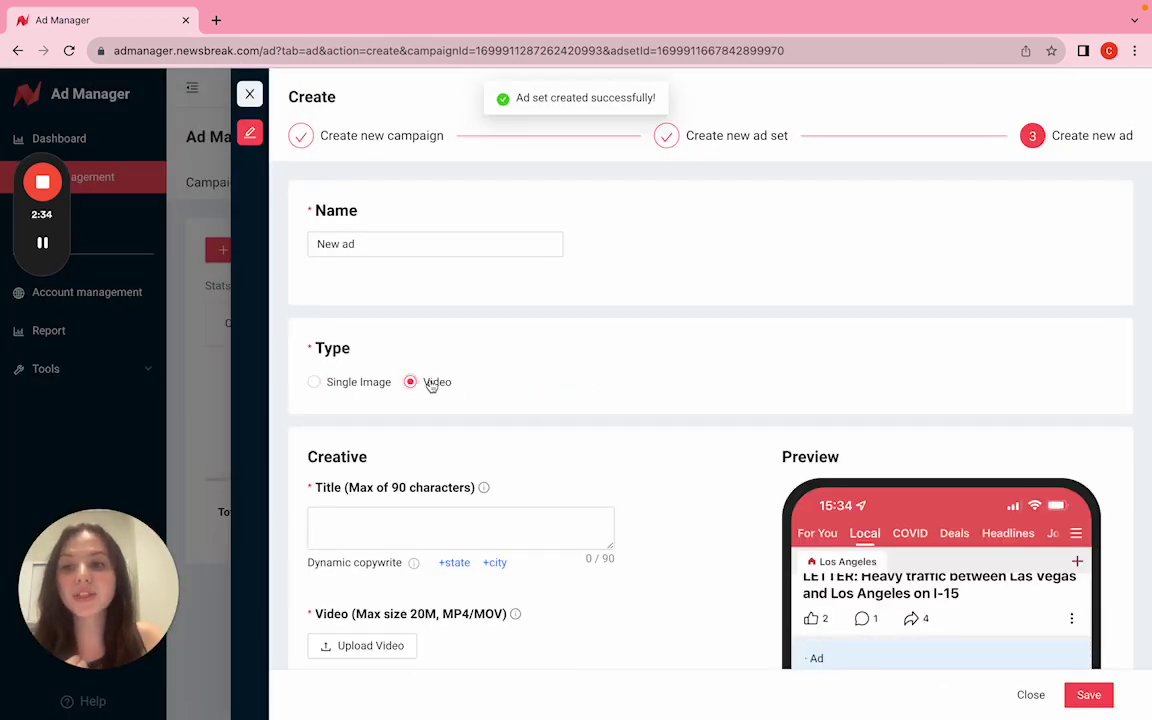
scroll(450, 395, down, 1)
drag(476, 327, 386, 324)
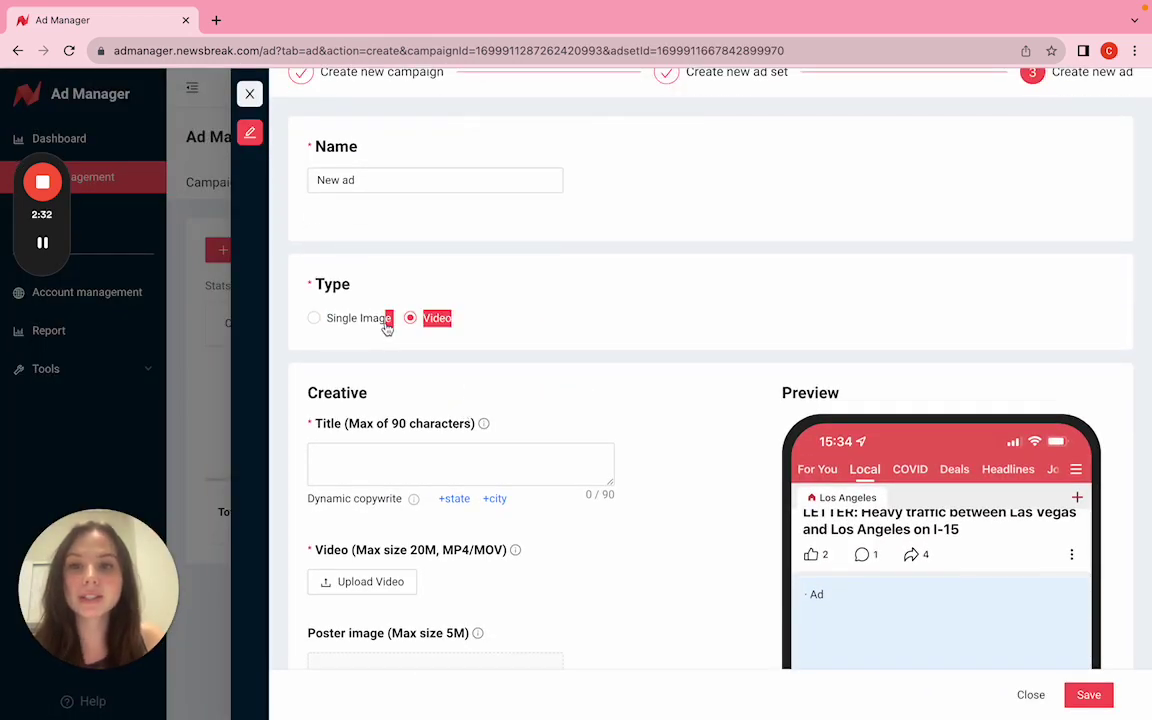
click(424, 318)
scroll(632, 283, down, 1)
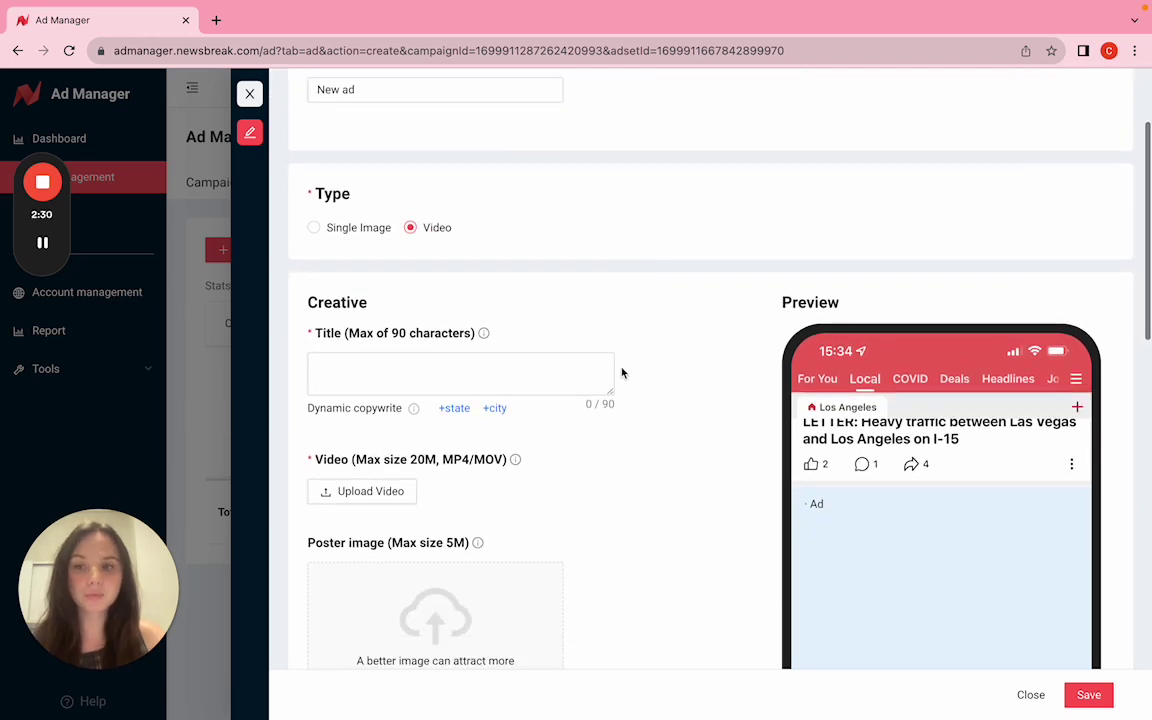
Enter "NewsBreak" as the title of the ad creative
scroll(700, 372, down, 1)
scroll(840, 370, down, 1)
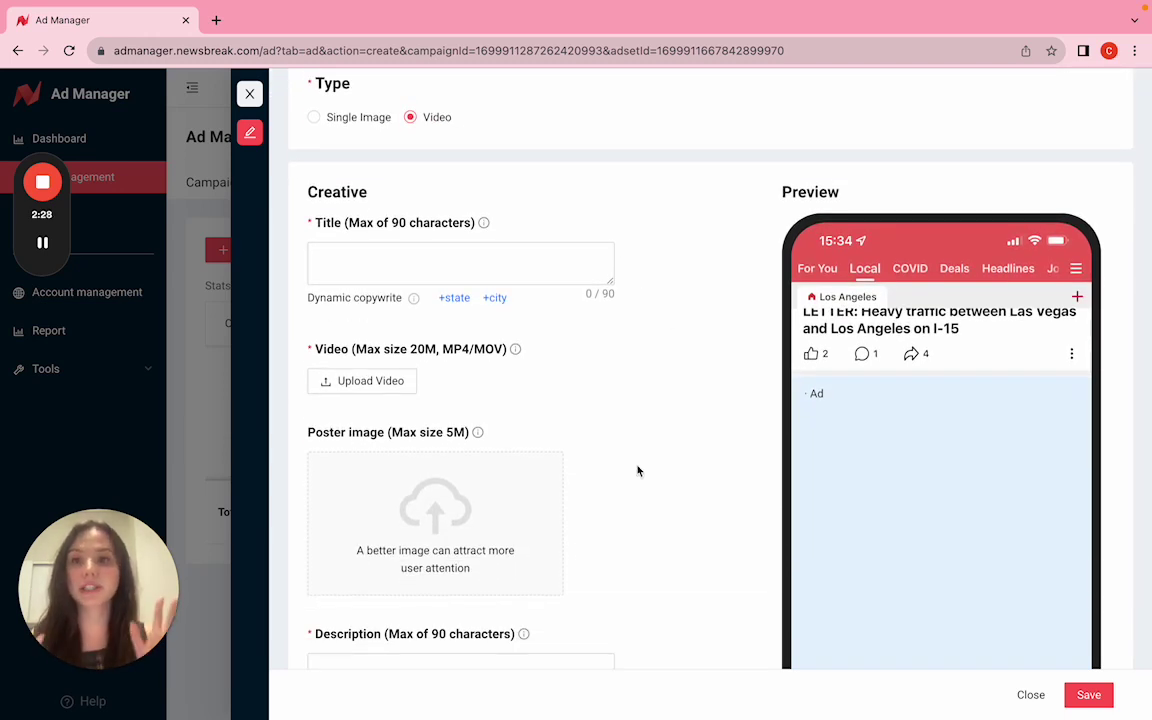
click(442, 265)
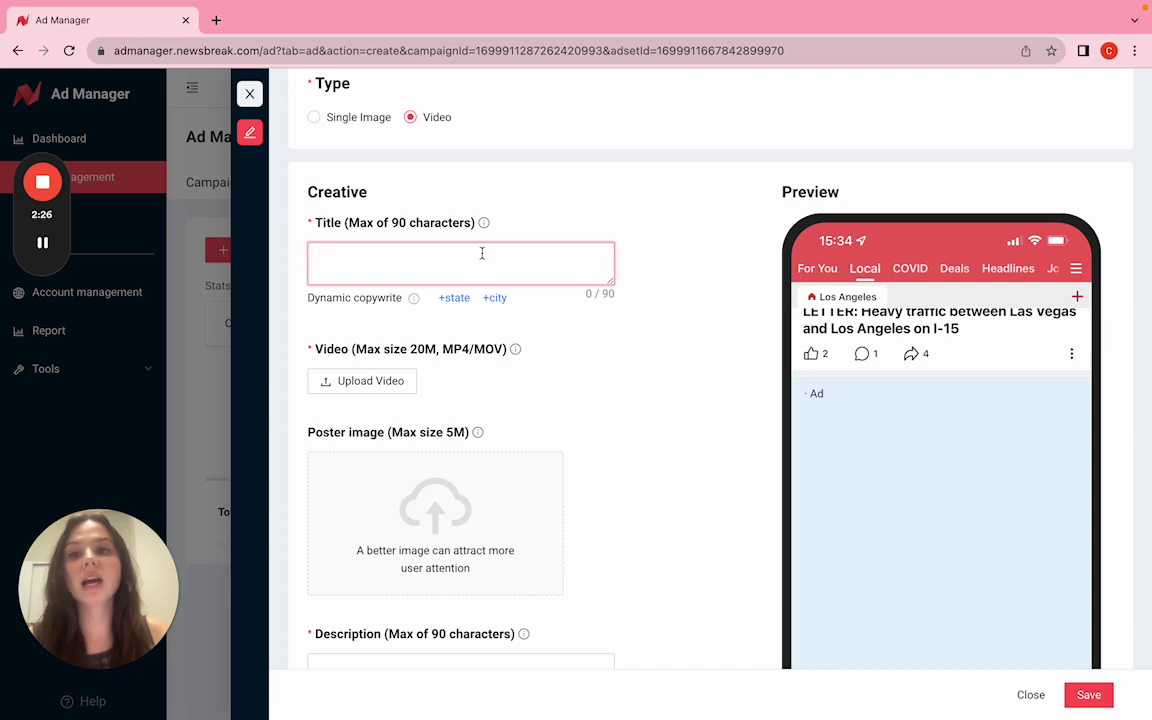
text(NewsBreak)
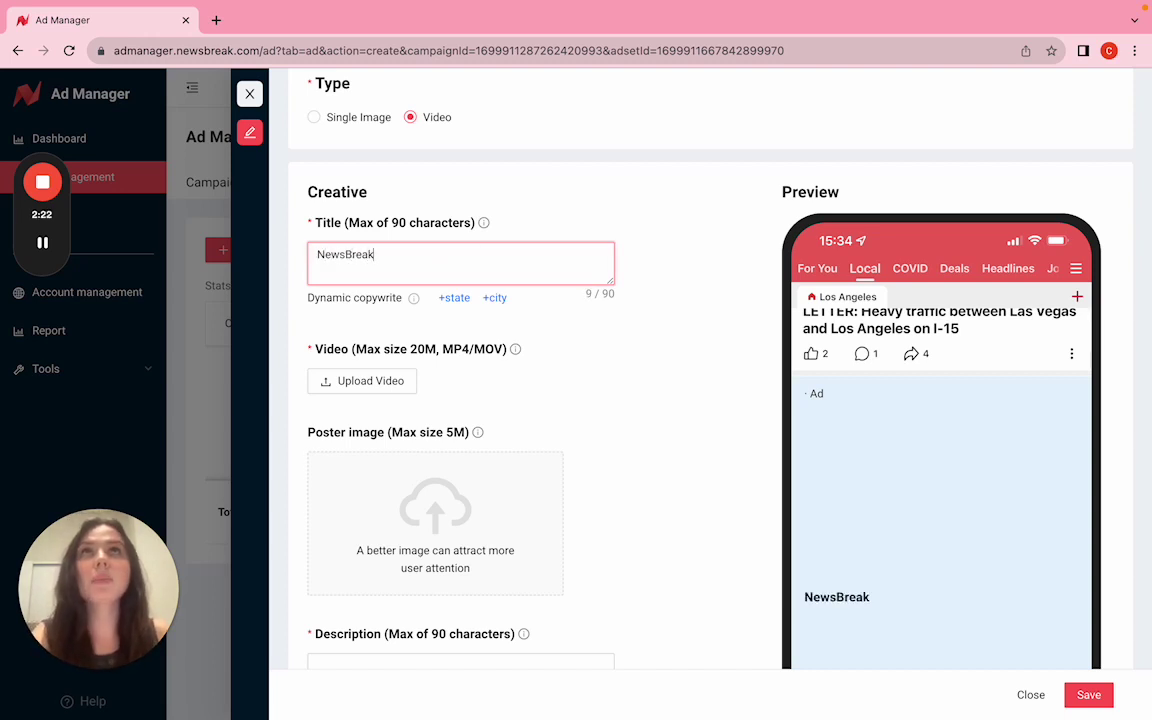
click(706, 258)
scroll(706, 258, down, 3)
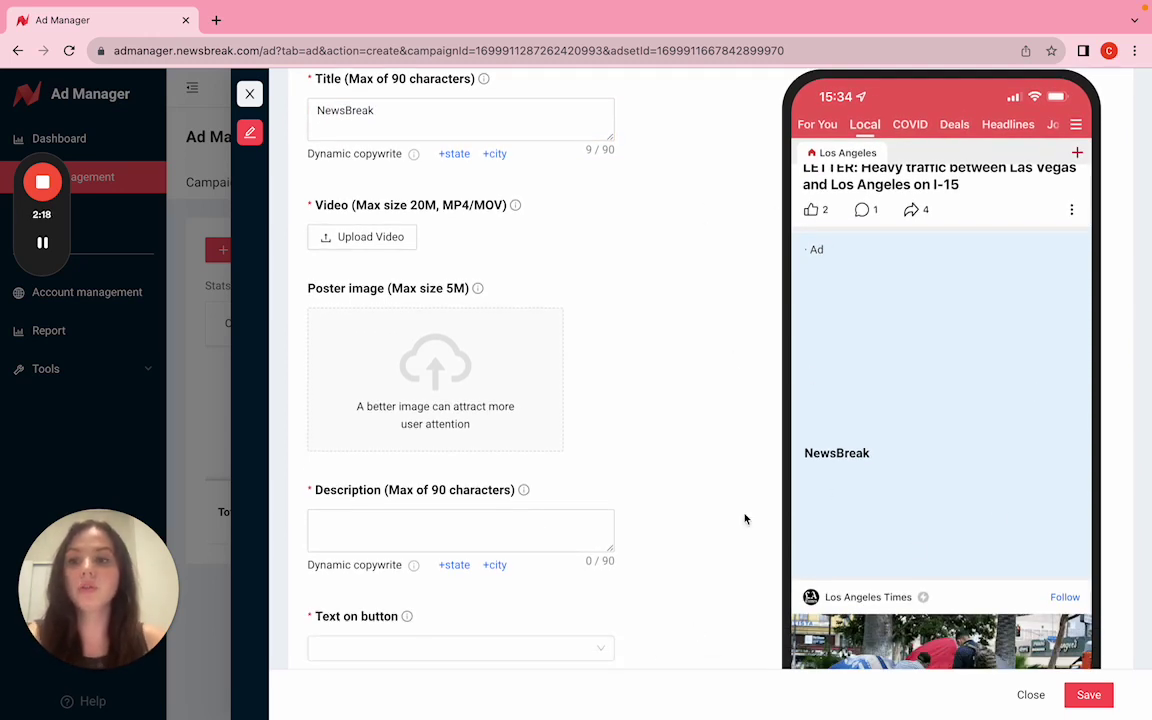
click(429, 113)
key(ctrl+a)
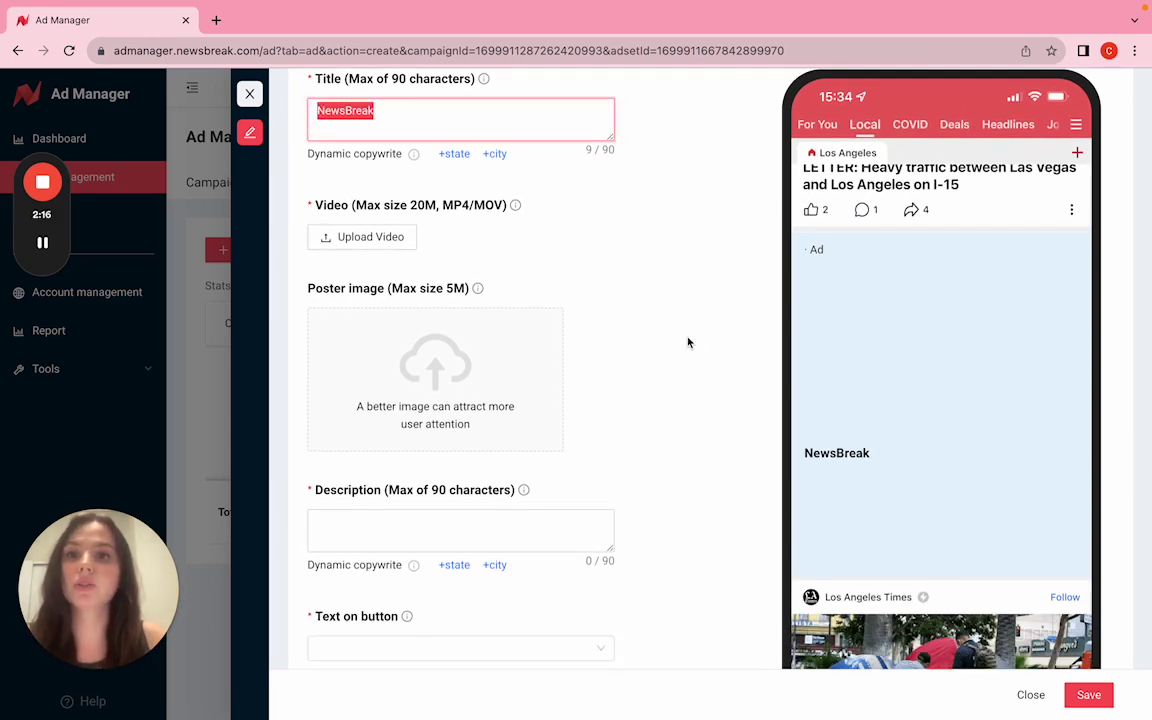
drag(535, 131, 312, 107)
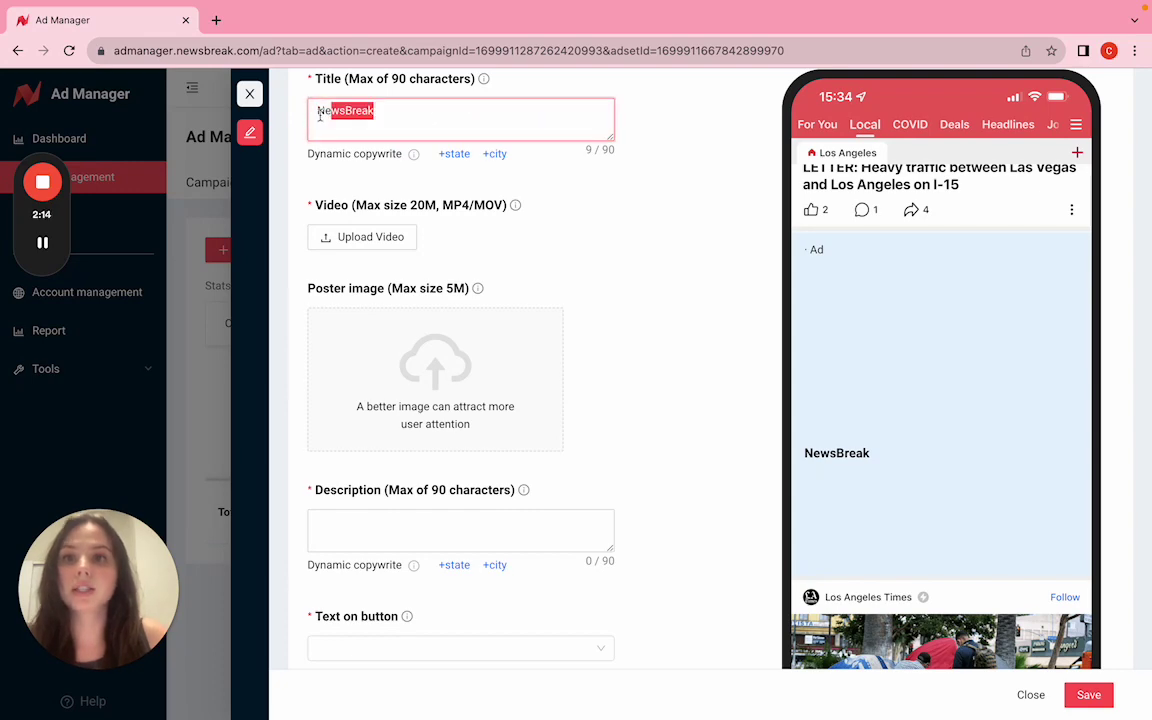
click(700, 188)
Enter the ad description "Advertise locally, nationally, and everything in between!"
scroll(670, 250, down, 1)
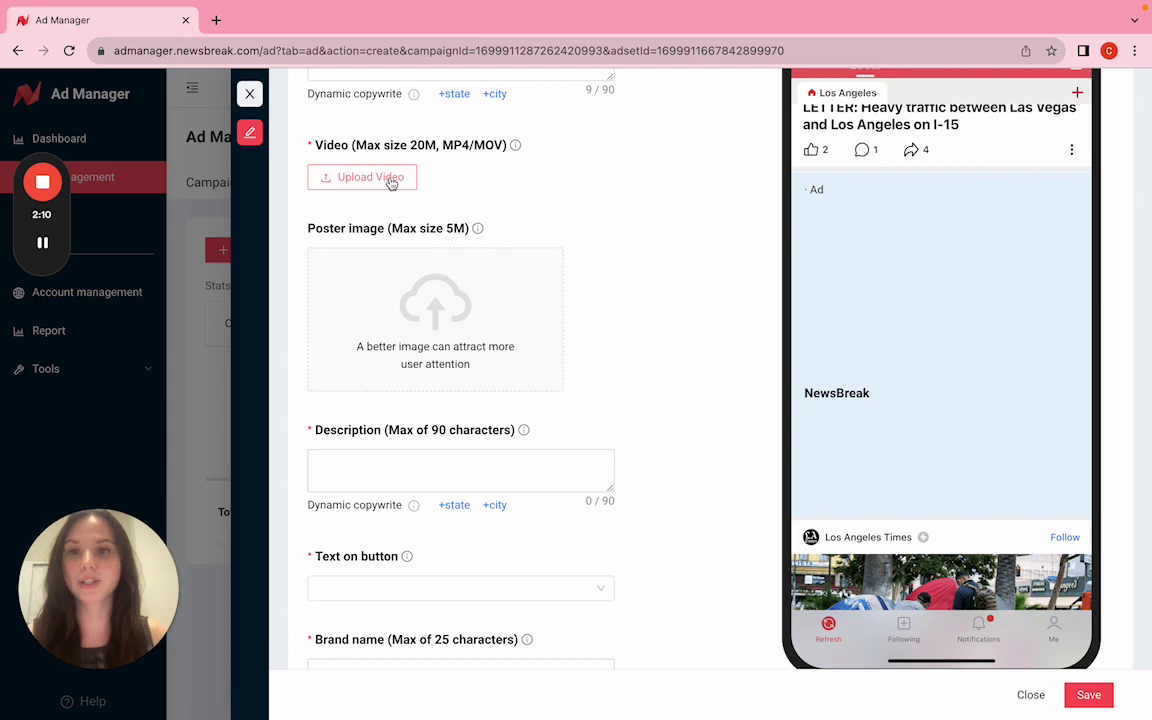
scroll(485, 334, down, 1)
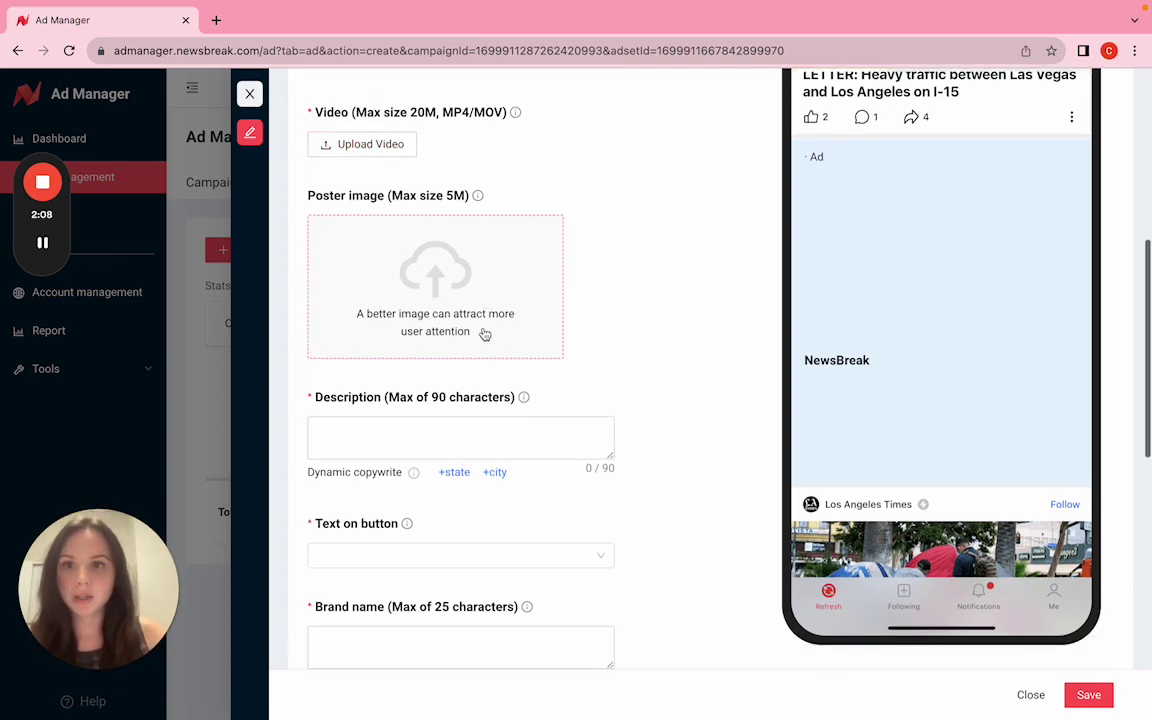
click(446, 422)
text(Advertise locally, nationally, and everything in between!)
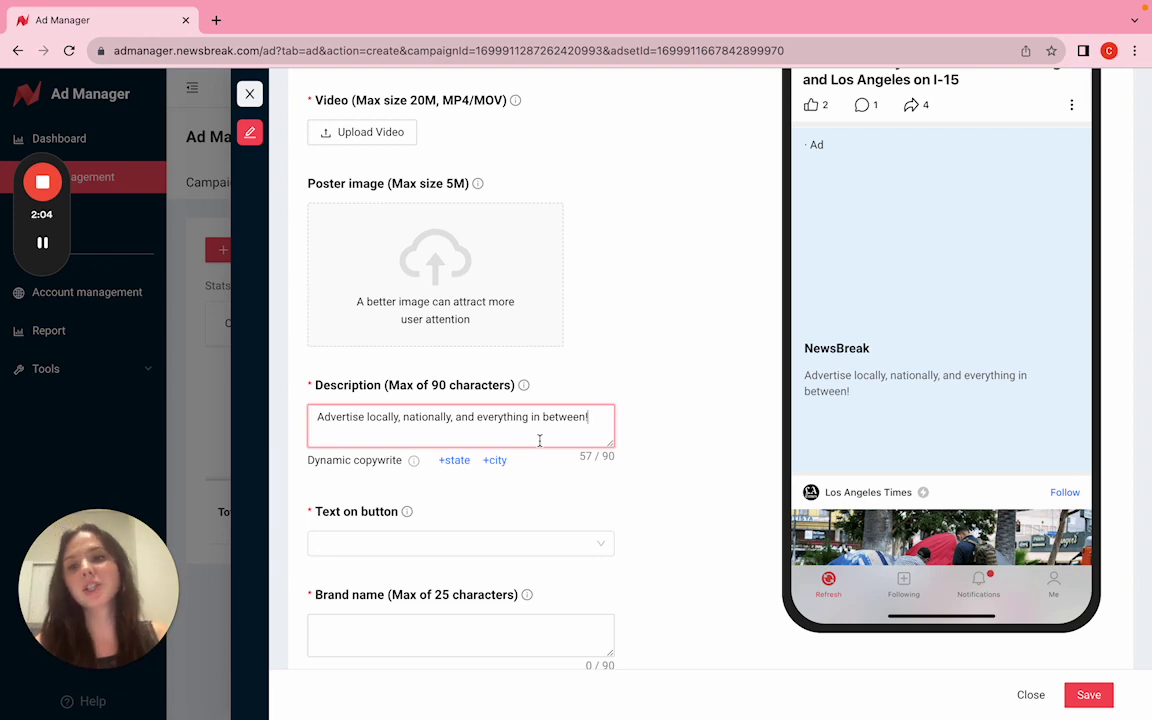
Set the ad's button text to the predefined option "Get started"
scroll(540, 450, down, 2)
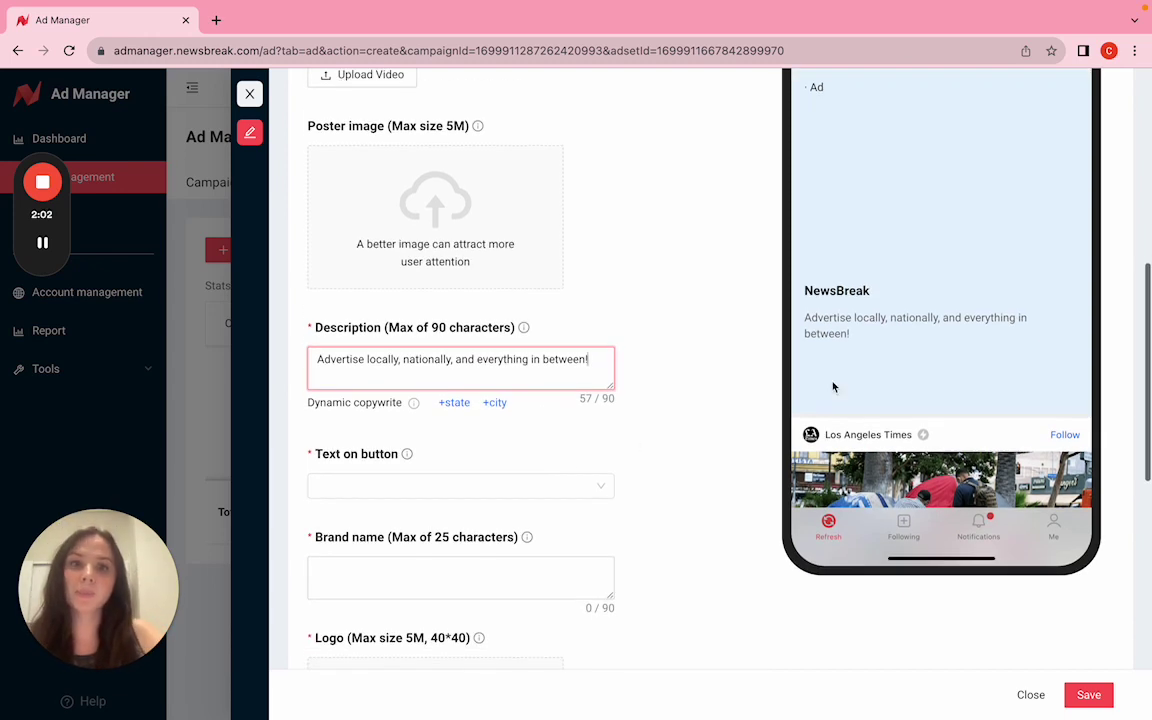
click(495, 487)
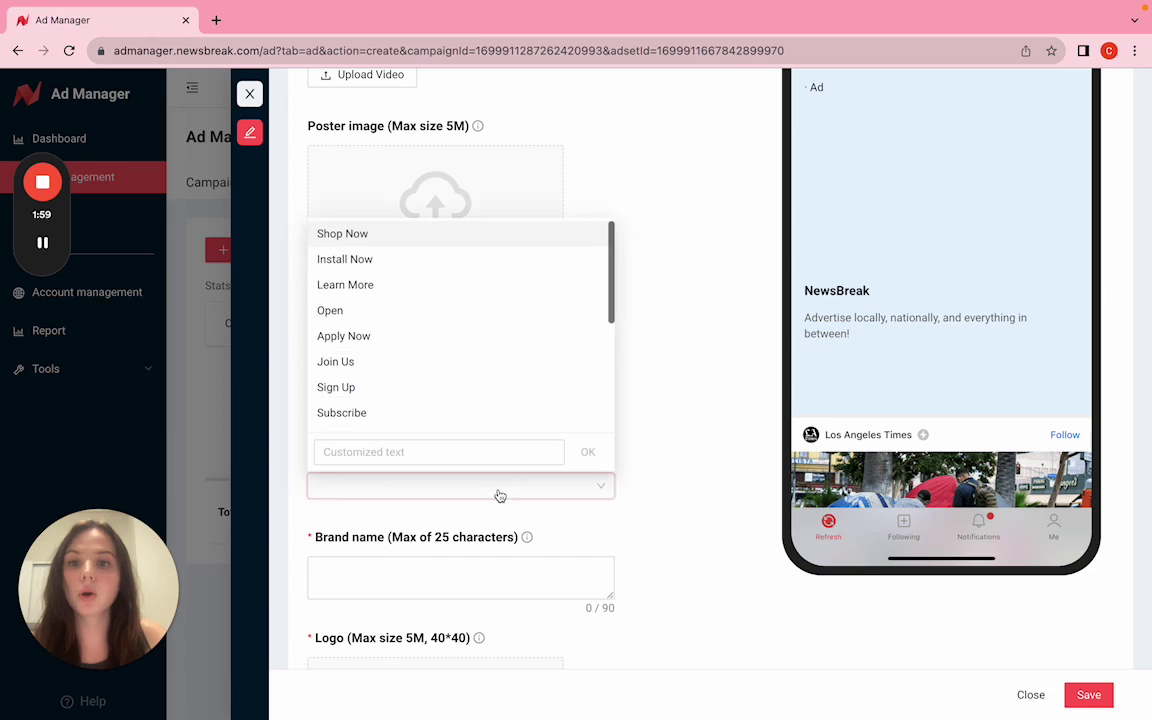
scroll(476, 424, down, 1)
click(458, 420)
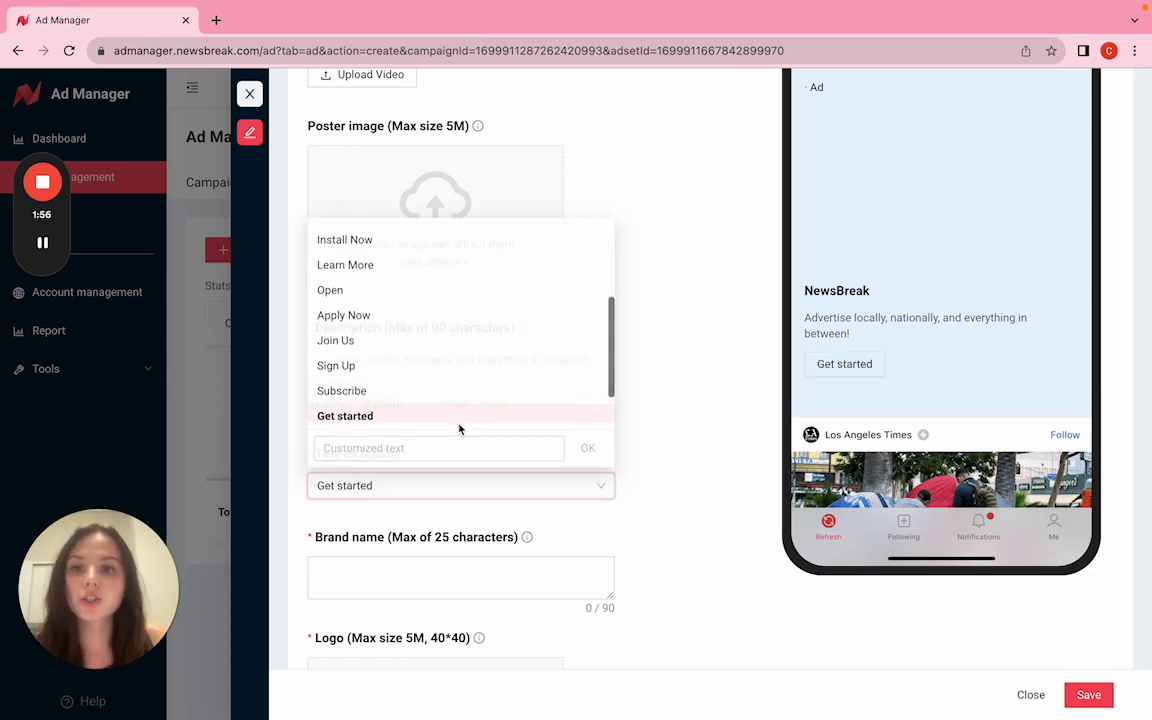
Enter "NewsBreak Ad Manager" as the ad's brand name
click(459, 538)
text(N)
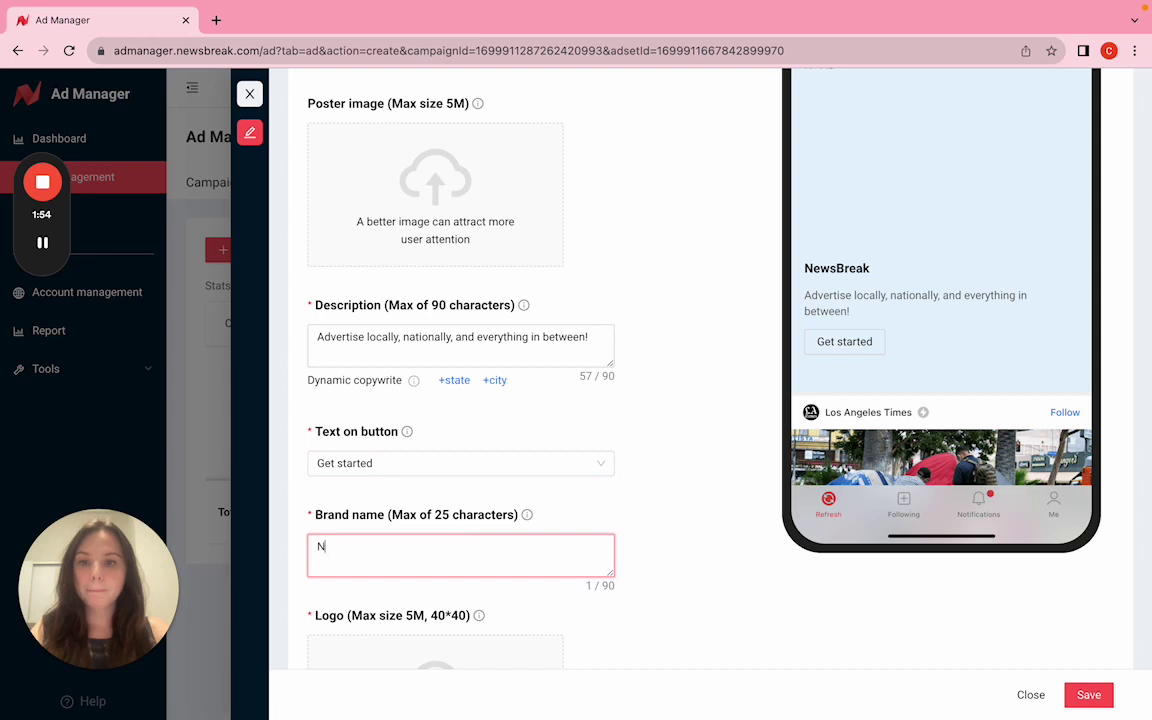
text(ewsBreak Ad)
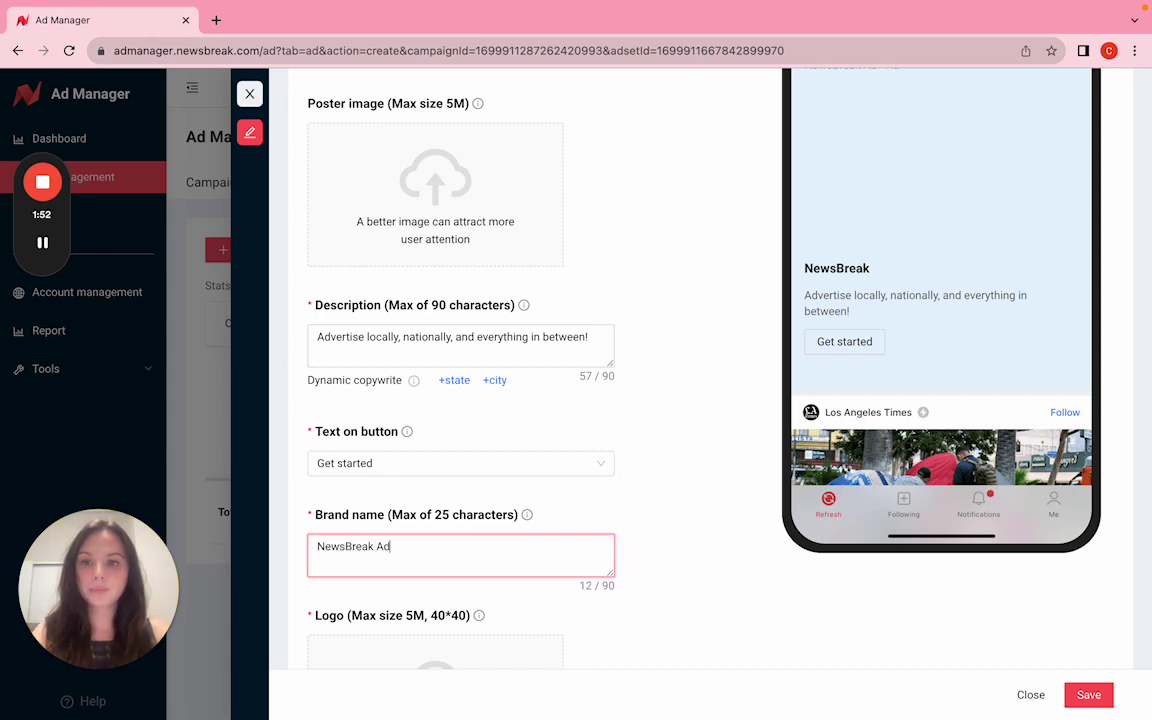
text( Manager)
click(672, 521)
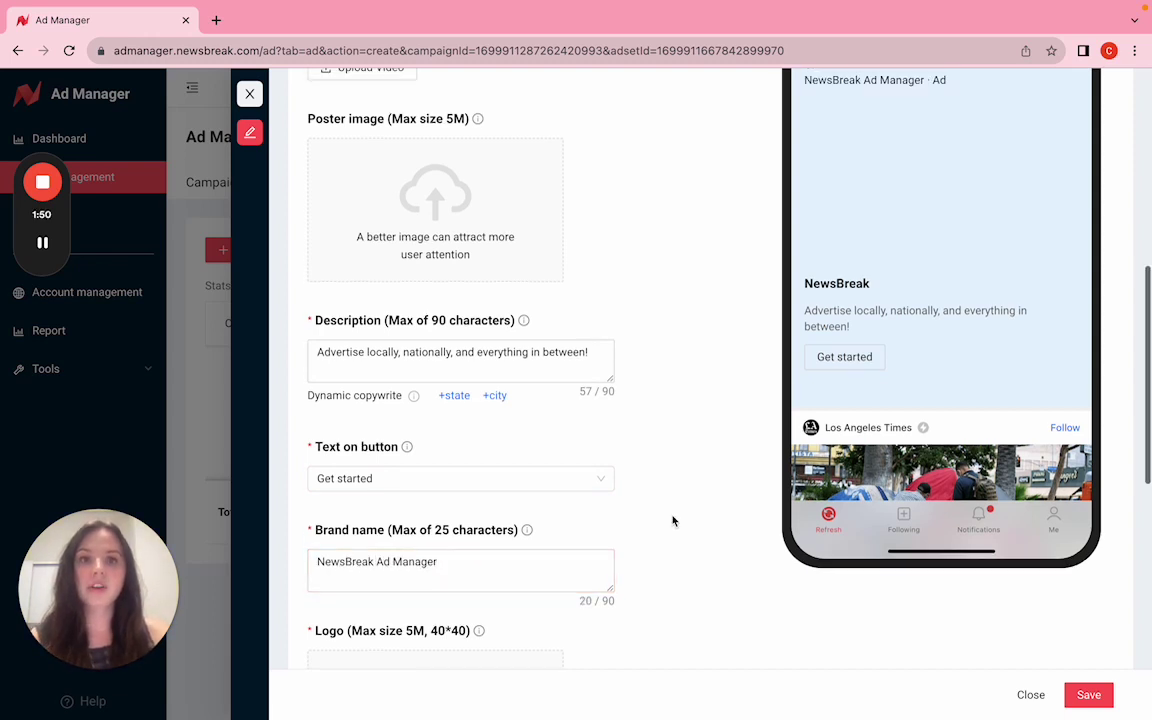
Search the computer for "logo" and upload Logo_Lockup_Color.png as the ad's logo
scroll(672, 521, up, 1)
scroll(702, 420, down, 3)
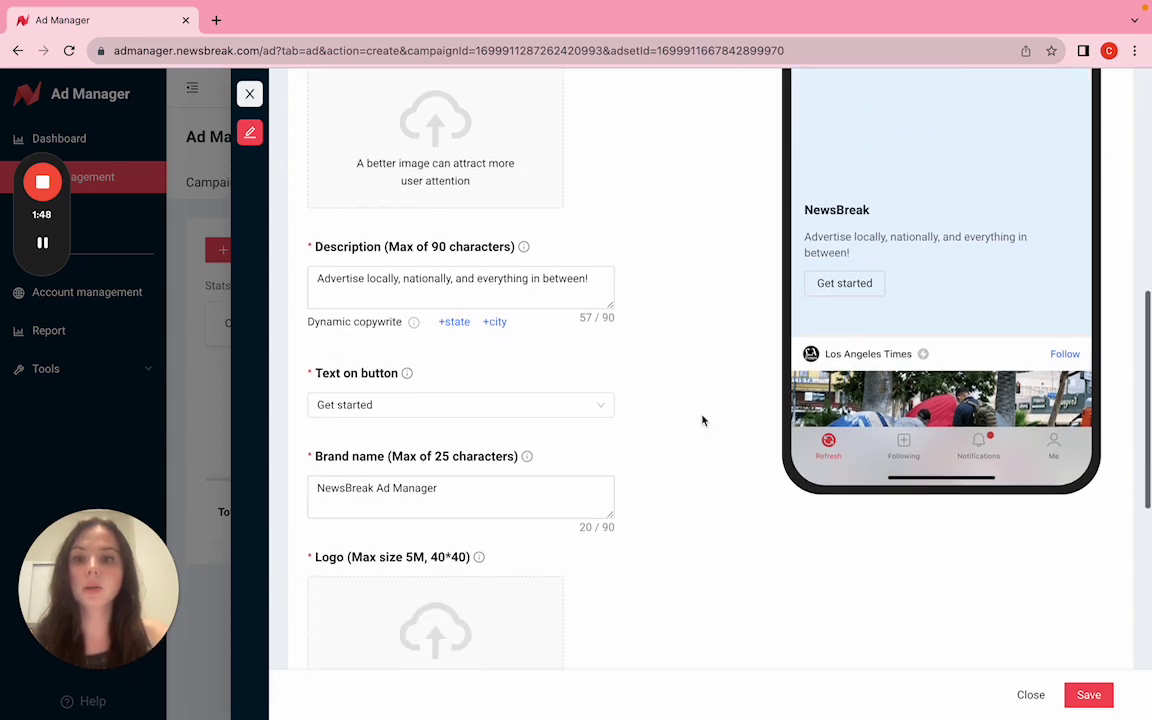
scroll(702, 420, down, 1)
click(390, 528)
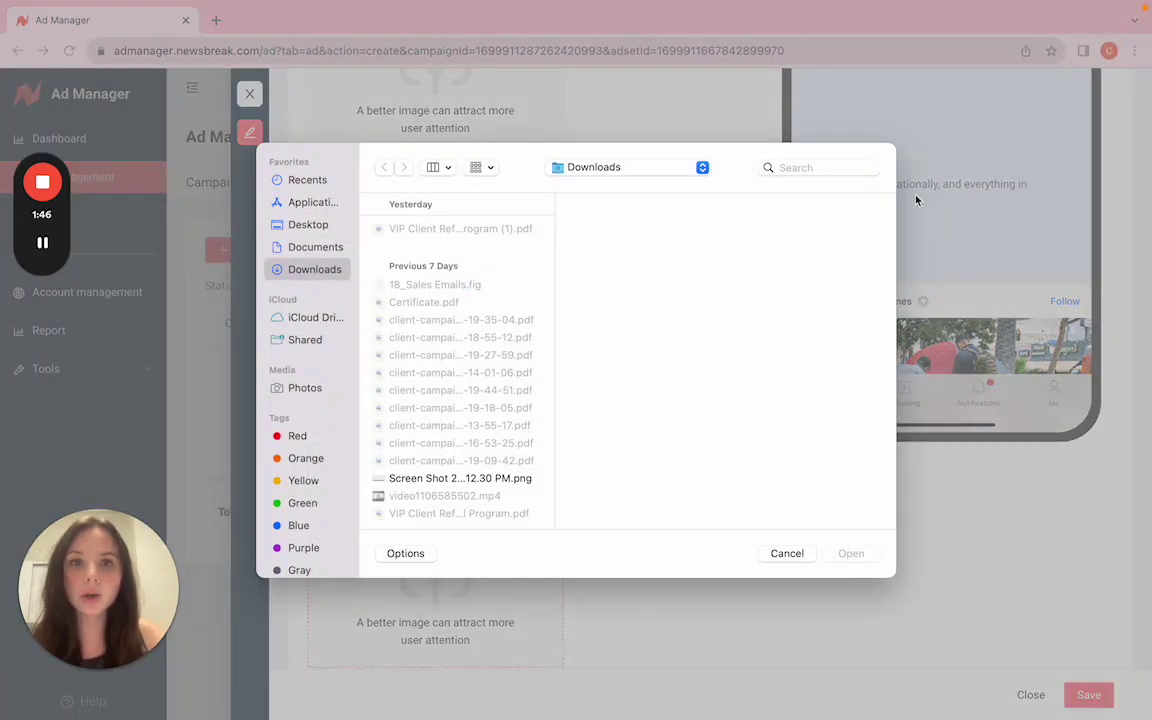
click(816, 168)
text(logo)
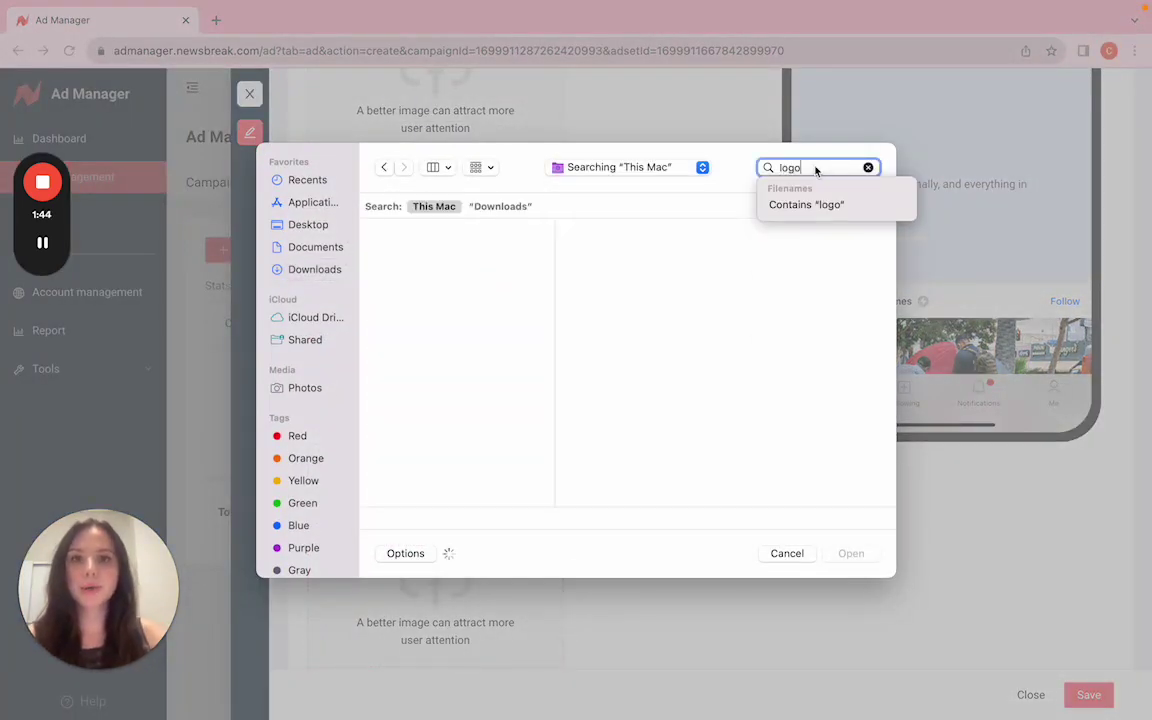
click(496, 255)
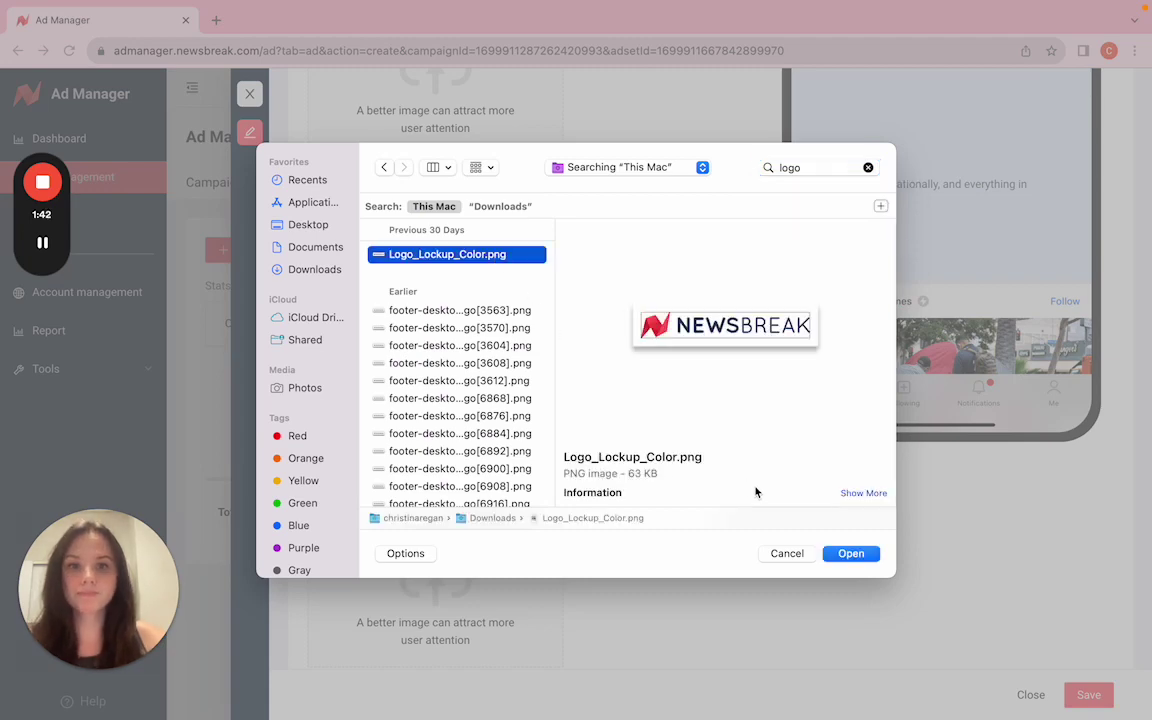
click(848, 553)
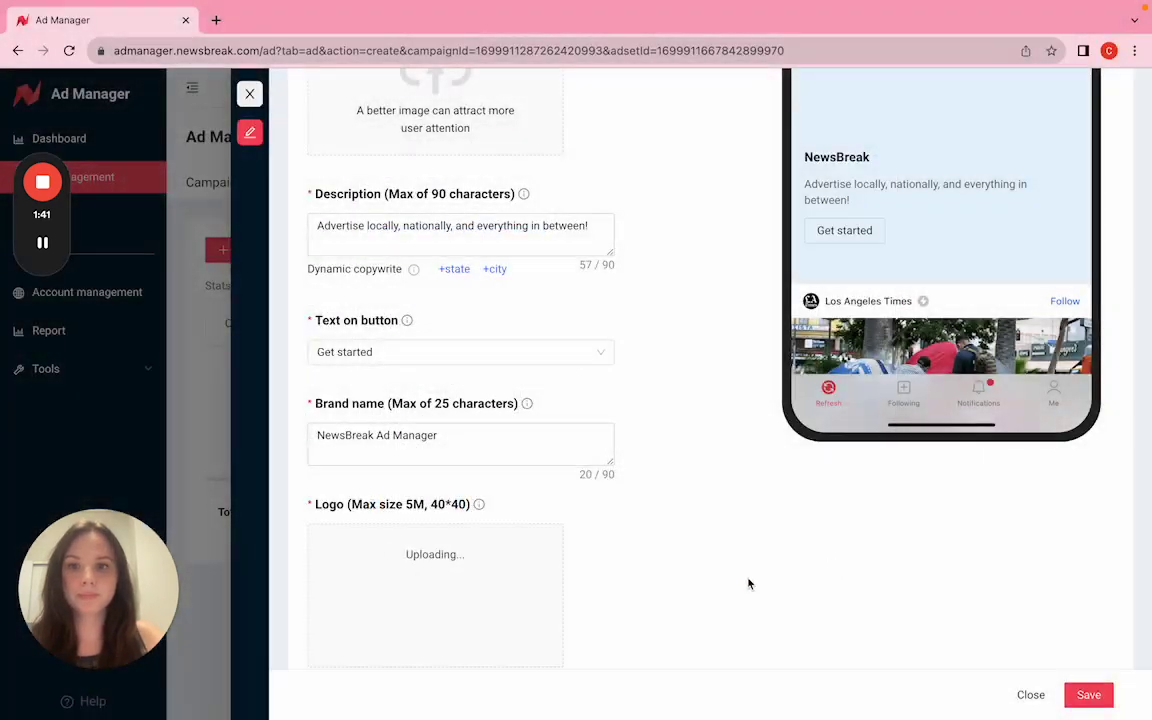
scroll(748, 584, down, 5)
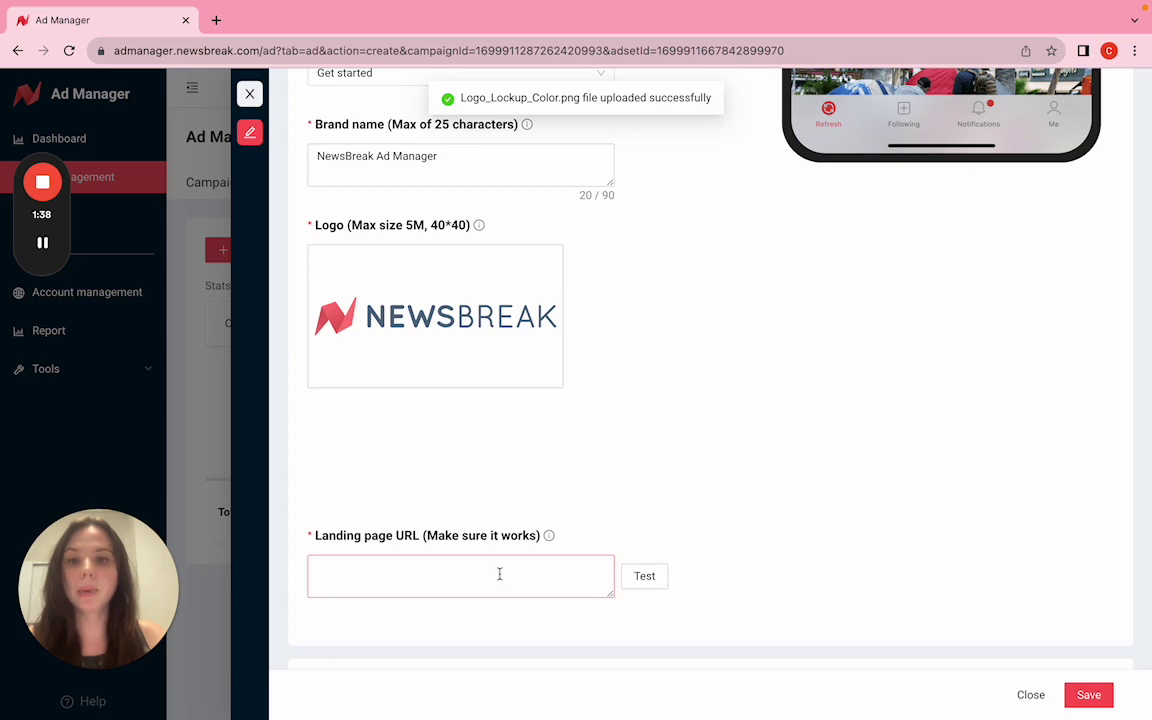
text(http)
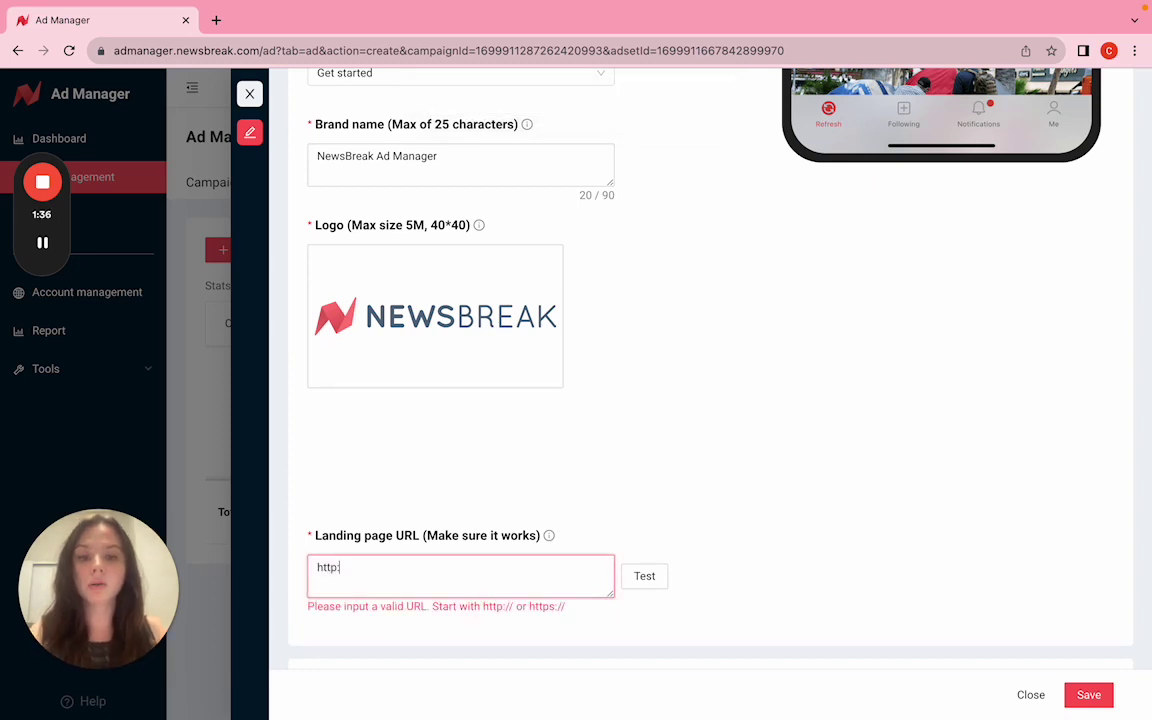
text(://newsbreak.com)
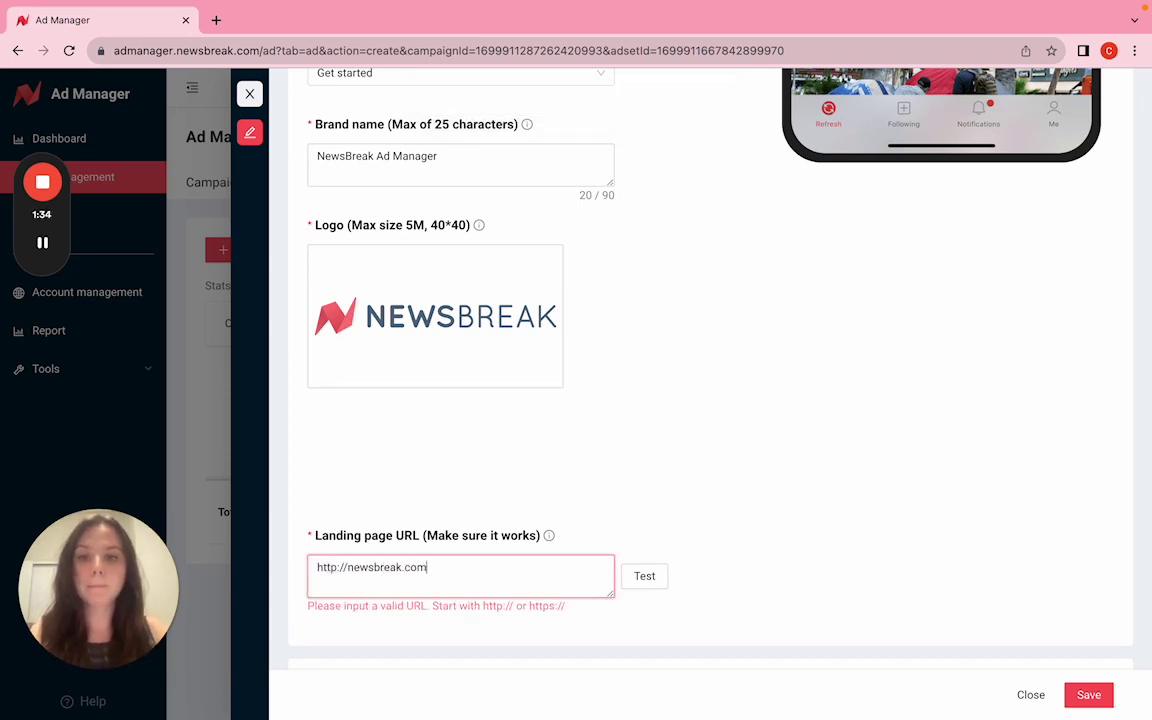
click(648, 585)
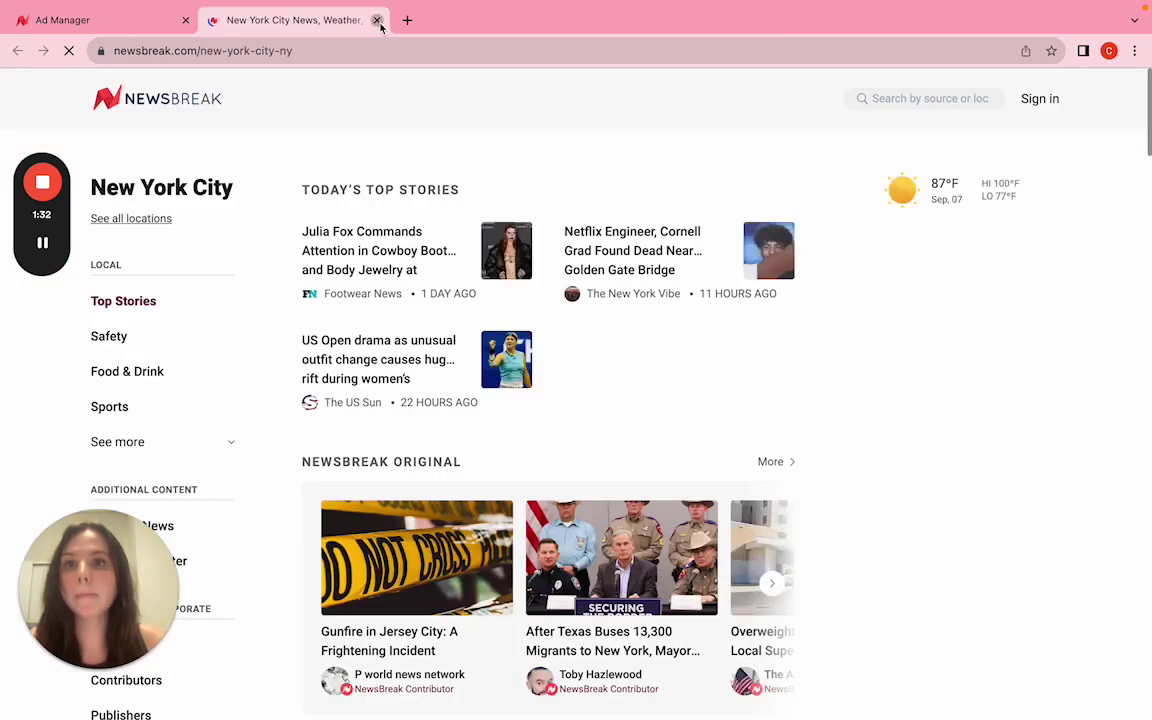
click(377, 20)
Search the computer for "immersive" and upload newsbreak immersive video ad.mp4 as the ad's video
scroll(609, 405, down, 3)
scroll(609, 405, up, 4)
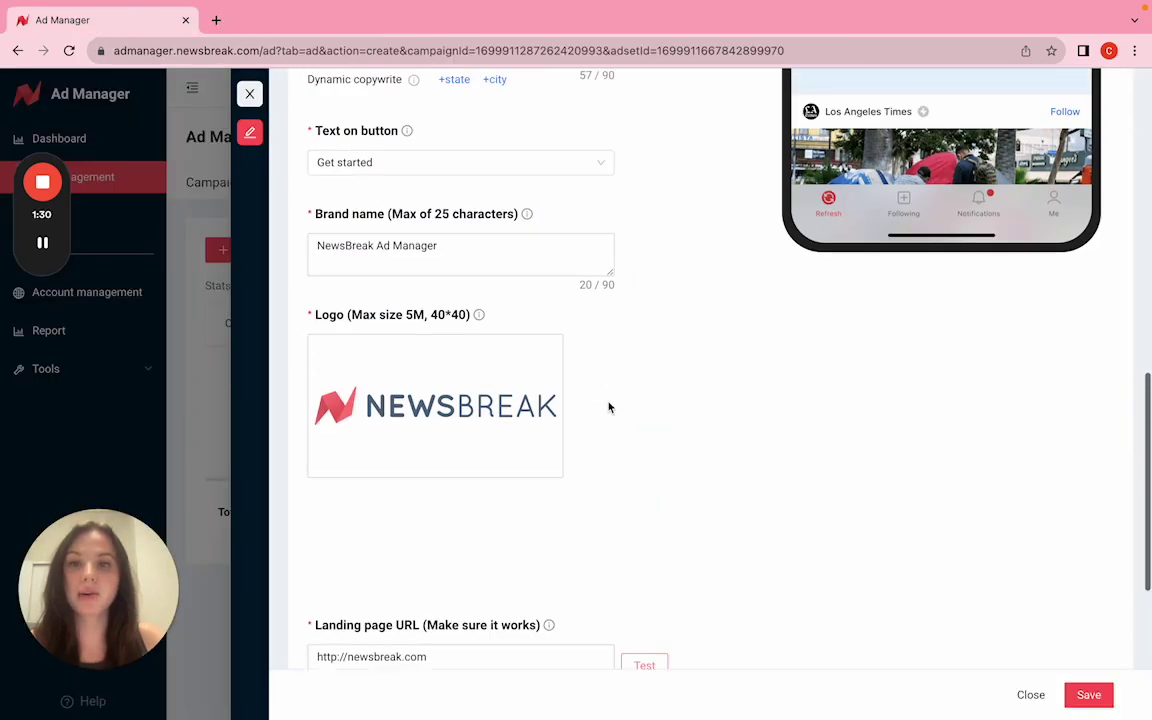
scroll(609, 407, up, 5)
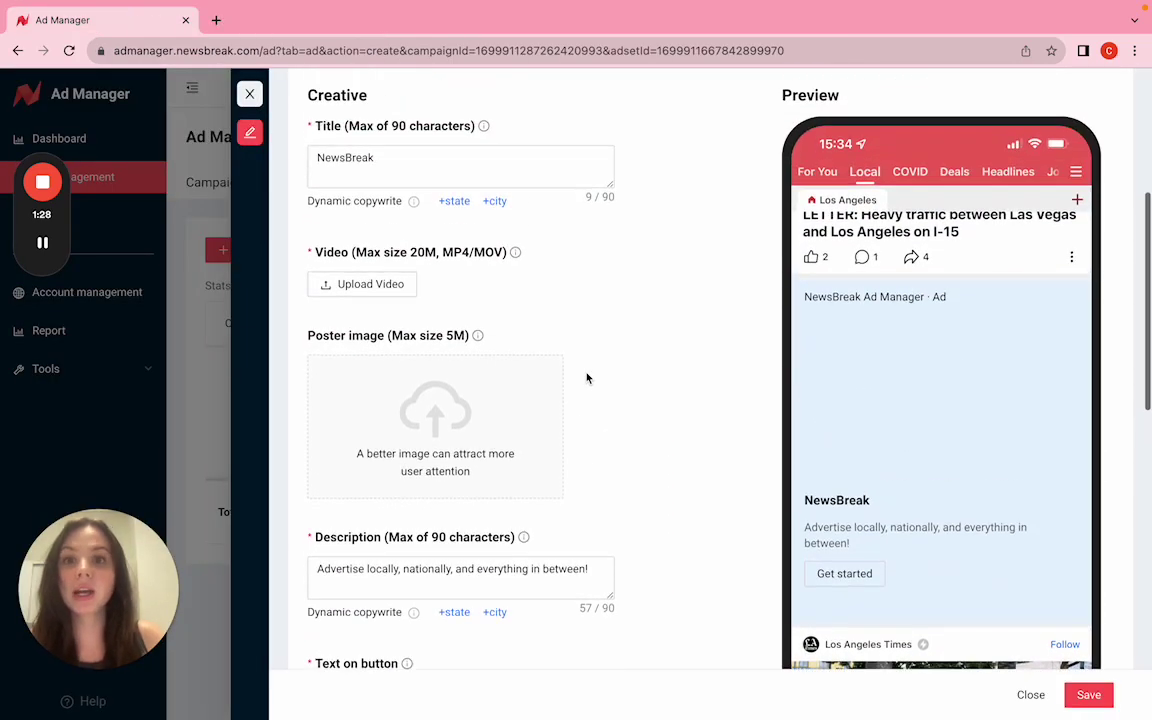
click(370, 285)
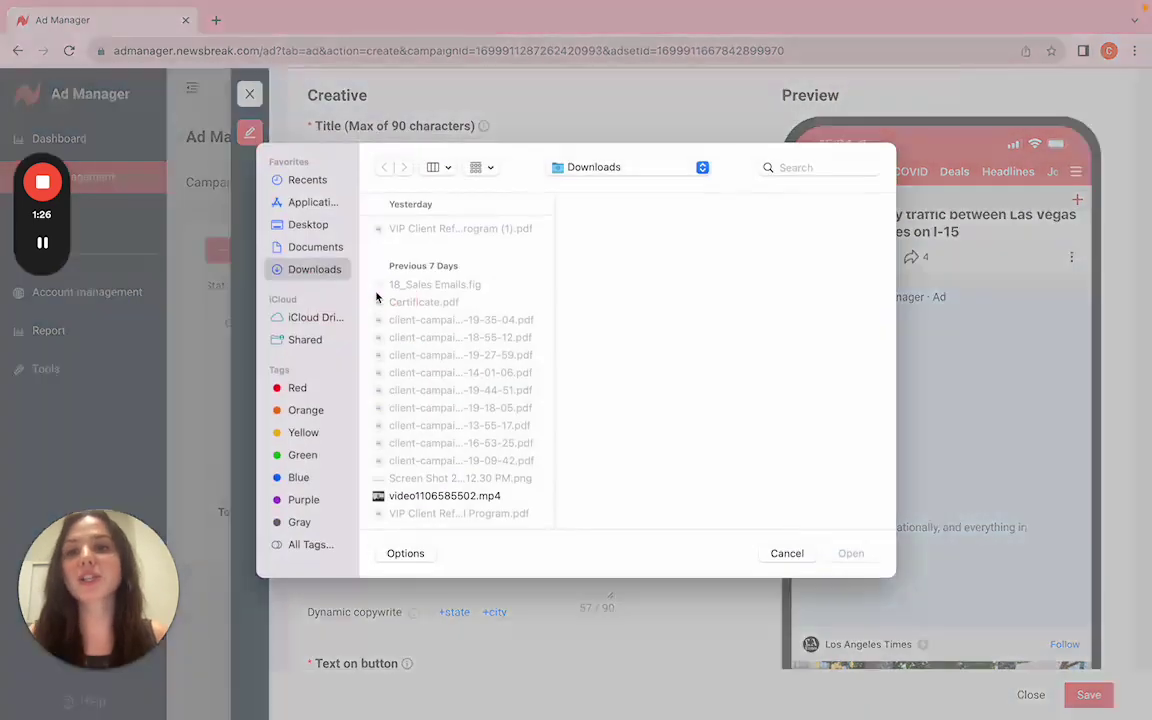
scroll(471, 421, down, 2)
scroll(687, 418, up, 2)
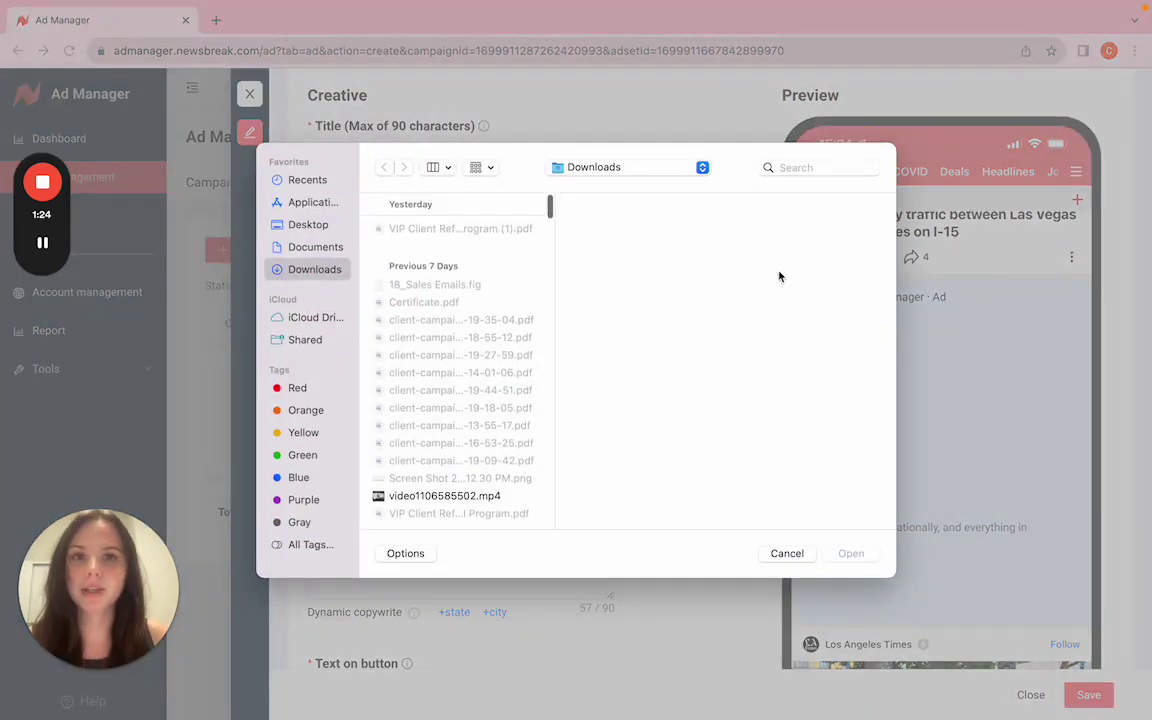
click(812, 167)
text(immersive)
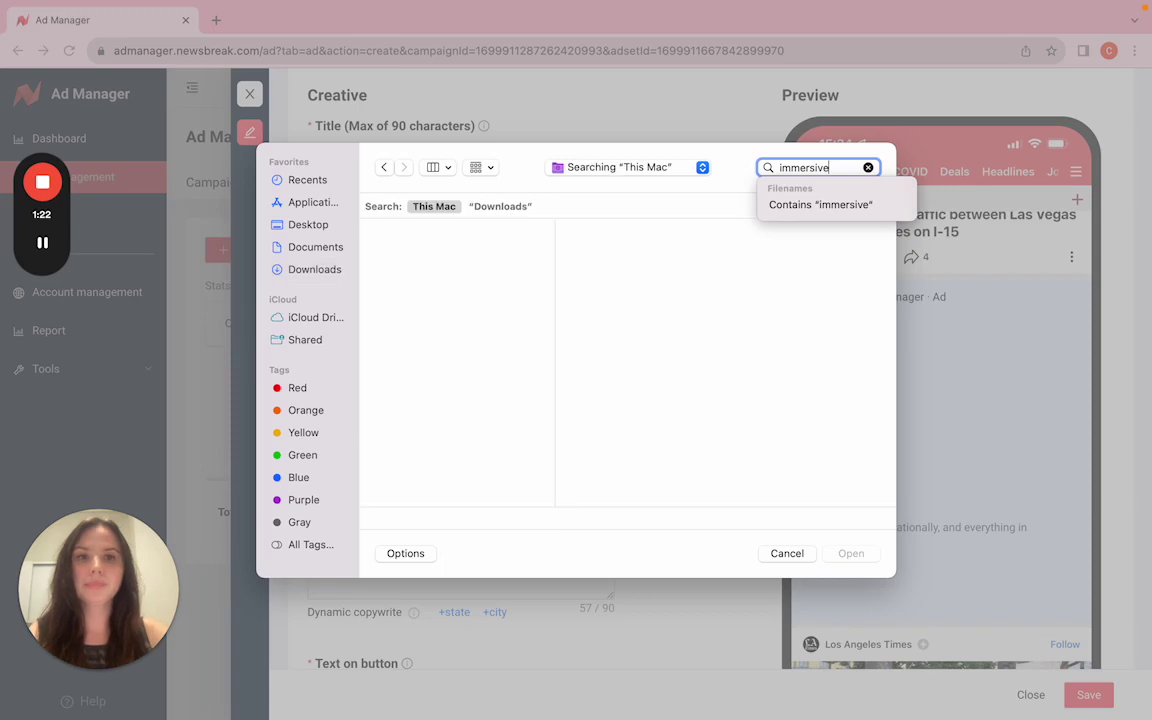
click(493, 258)
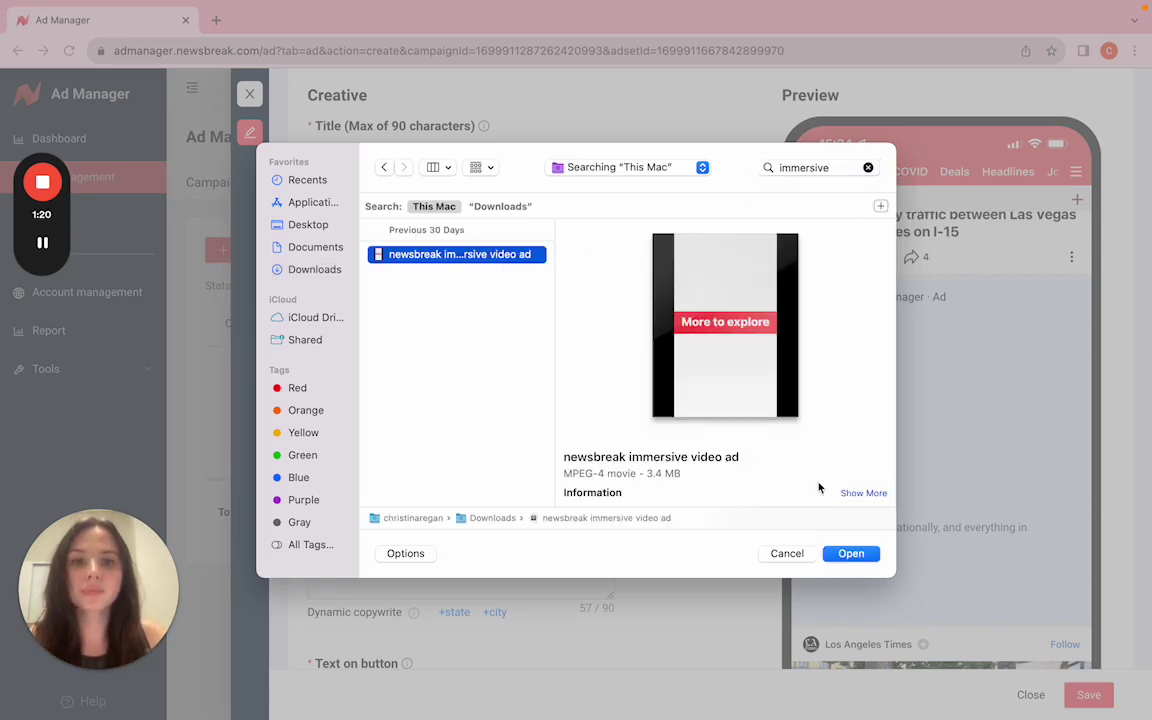
click(850, 553)
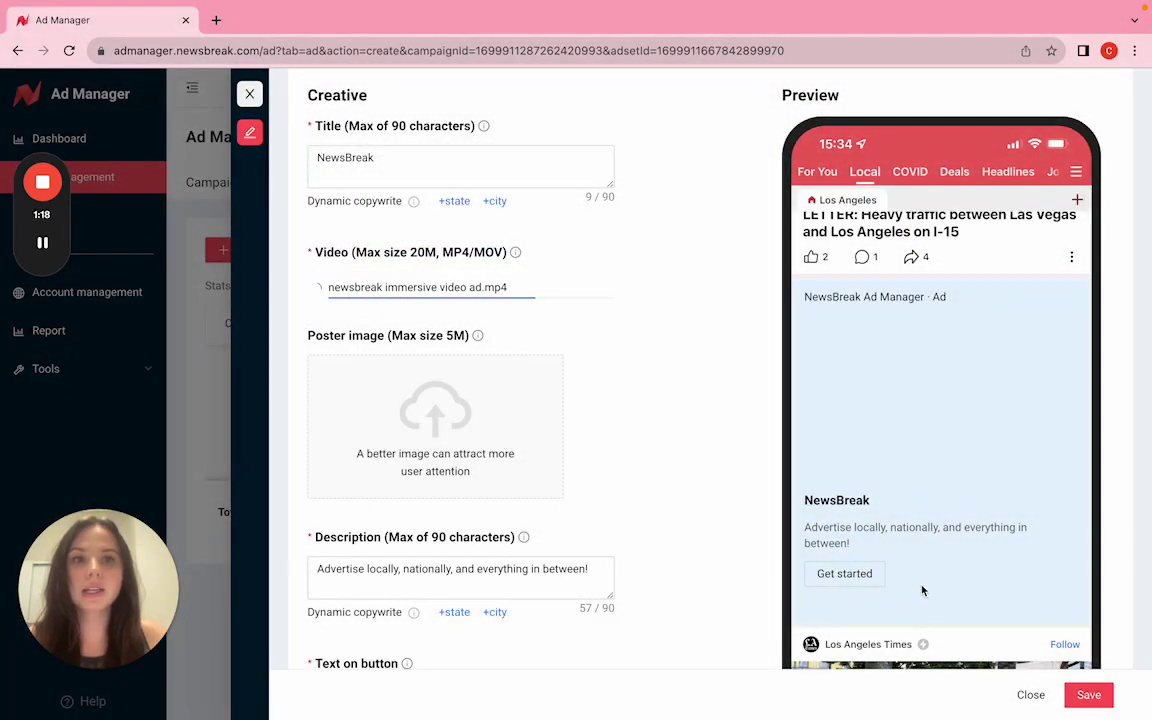
Turn down the computer's sound volume while the uploaded video plays in the ad preview
key(XF86AudioRaiseVolume)
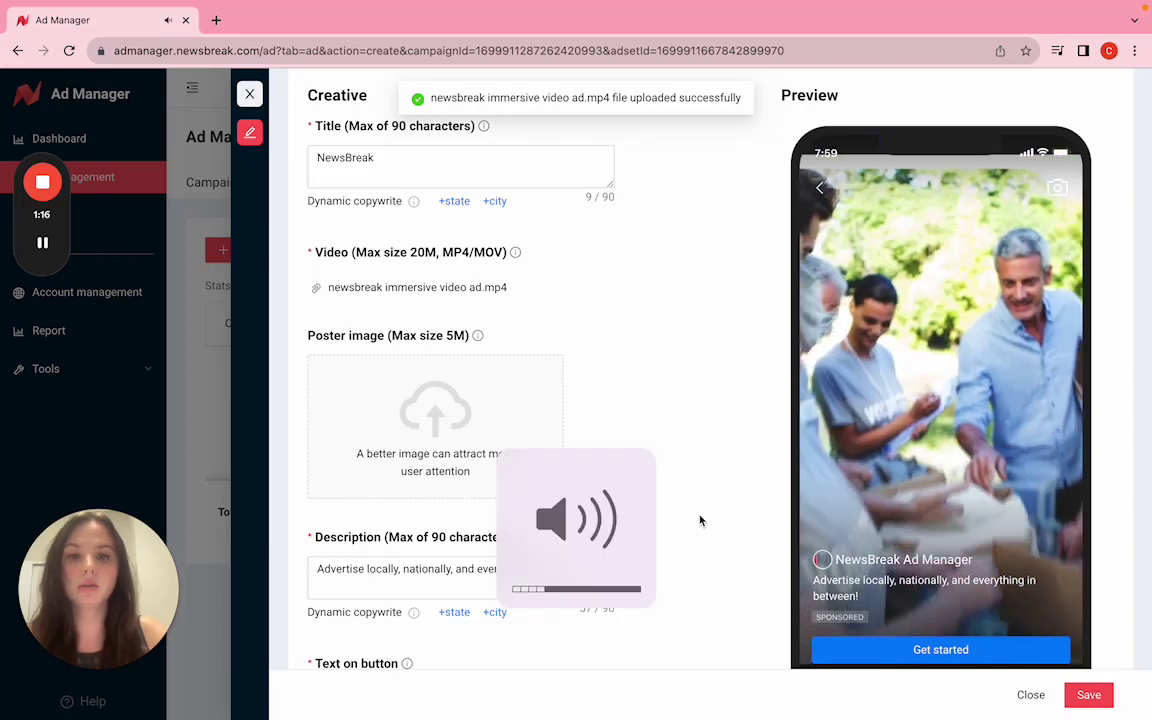
key(XF86AudioLowerVolume)
key(XF86AudioLowerVolume)
key(XF86AudioLowerVolume)
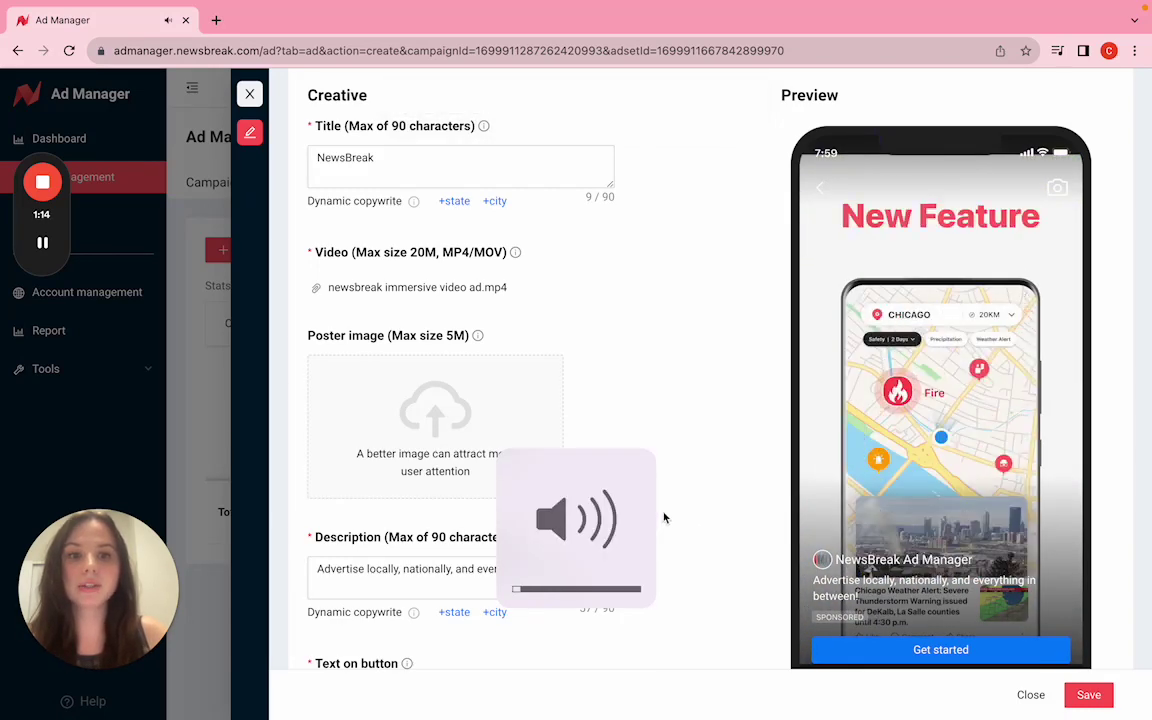
Review the video ad's preview and the completed creative fields, and save the ad
scroll(663, 517, down, 3)
scroll(663, 517, up, 2)
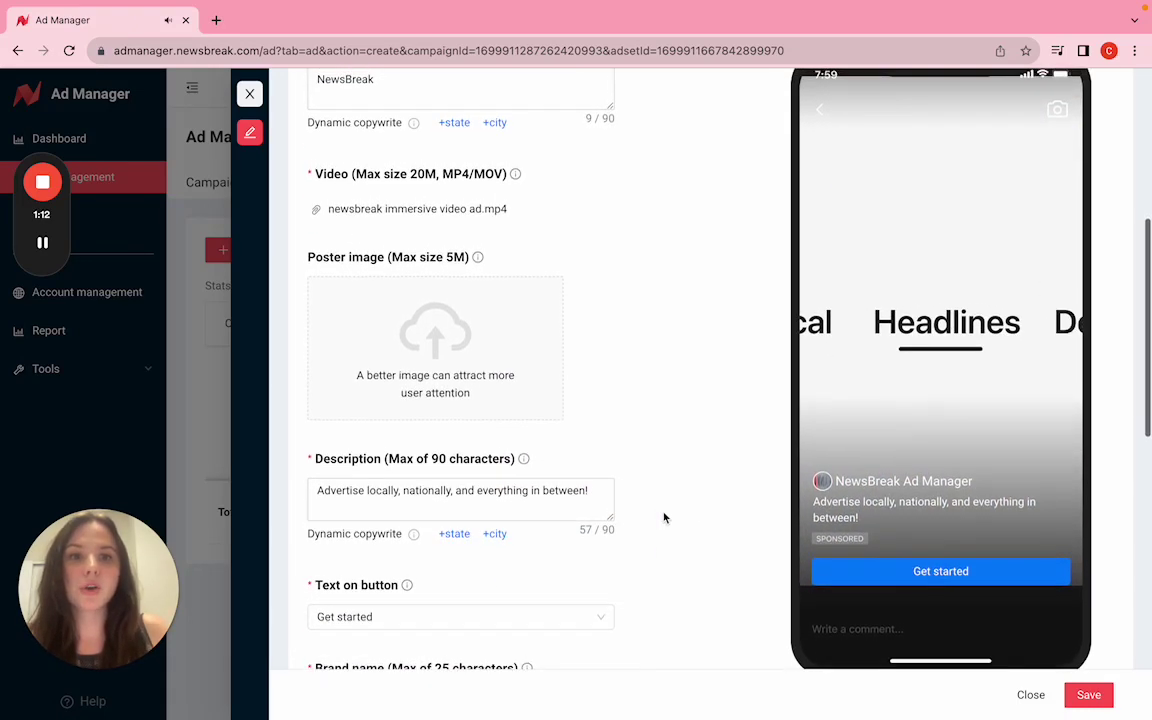
scroll(663, 517, up, 1)
scroll(663, 517, down, 1)
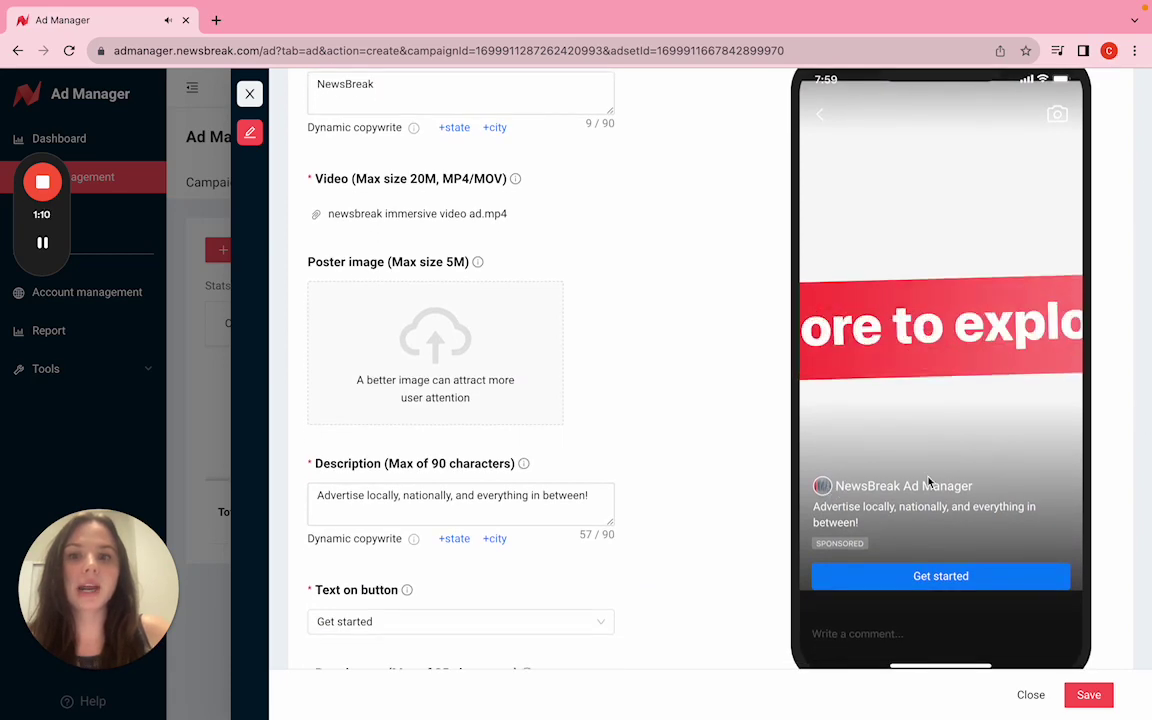
scroll(745, 532, down, 1)
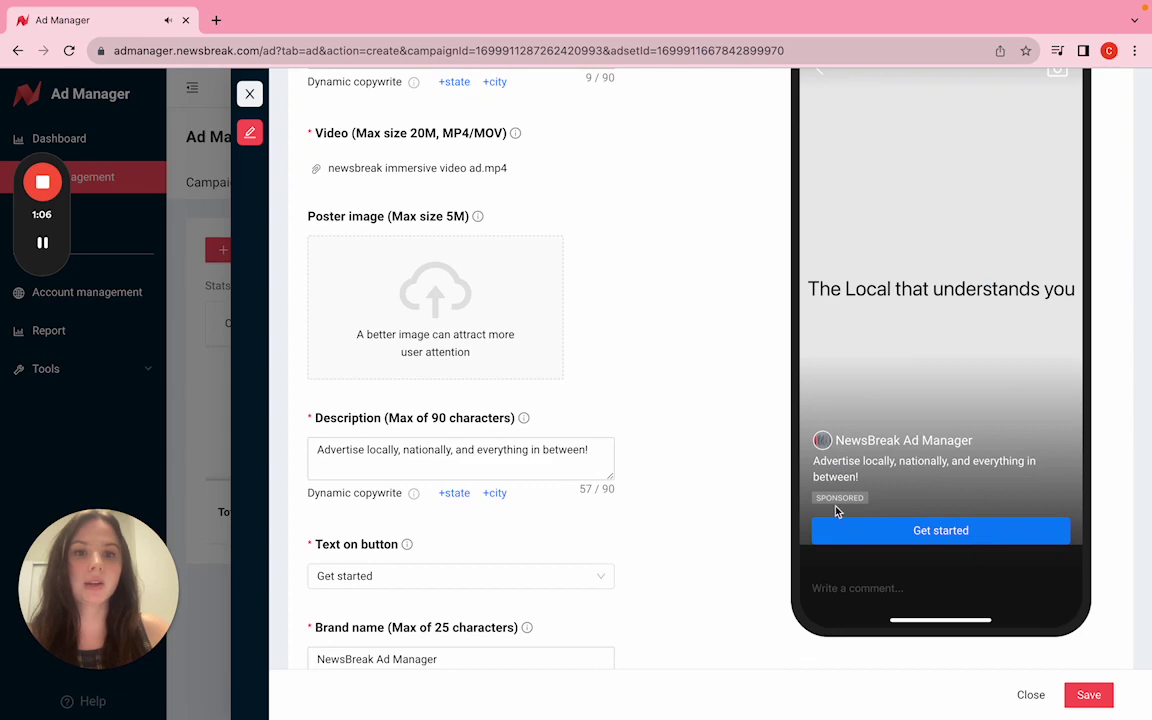
scroll(566, 437, down, 10)
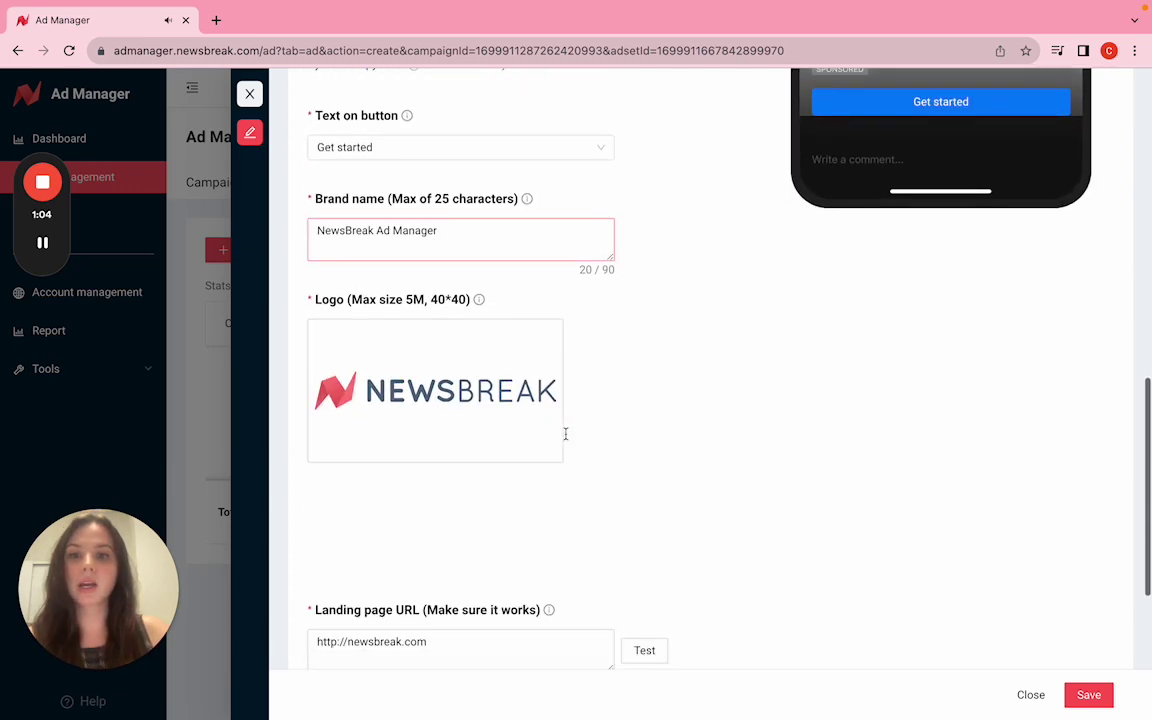
scroll(566, 437, down, 3)
click(1089, 695)
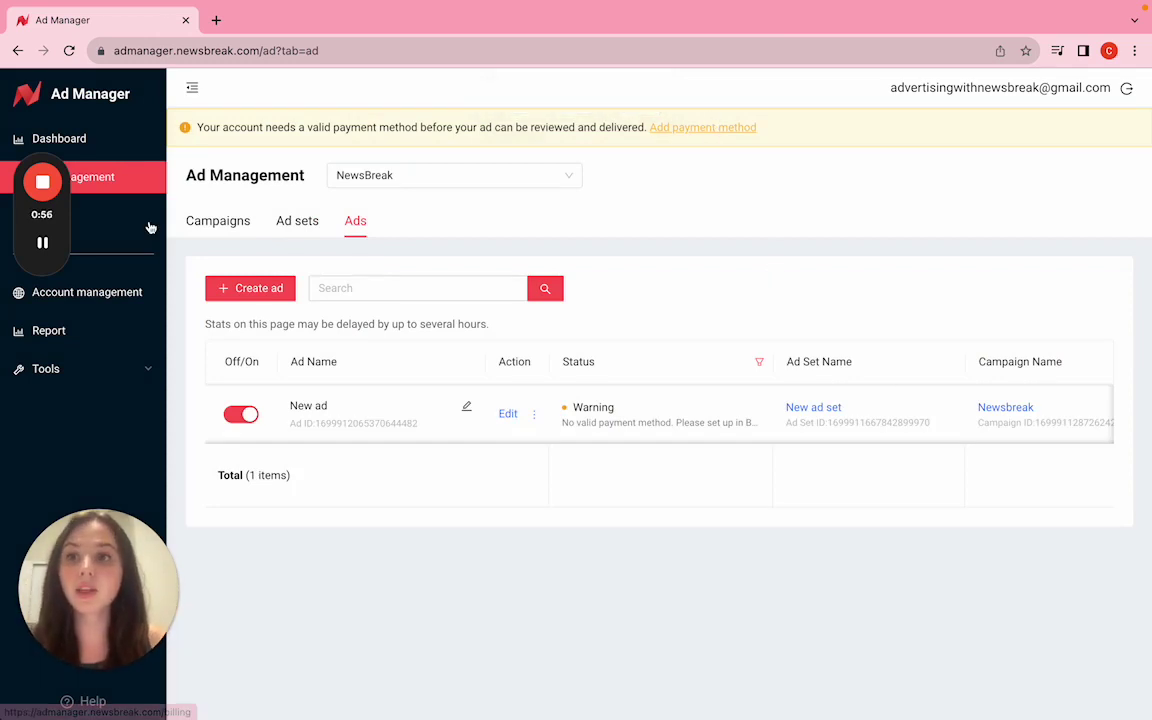
Look over the balance, payment method and ad credit sections of the billing page, and return to the campaign list
click(108, 214)
scroll(383, 426, down, 2)
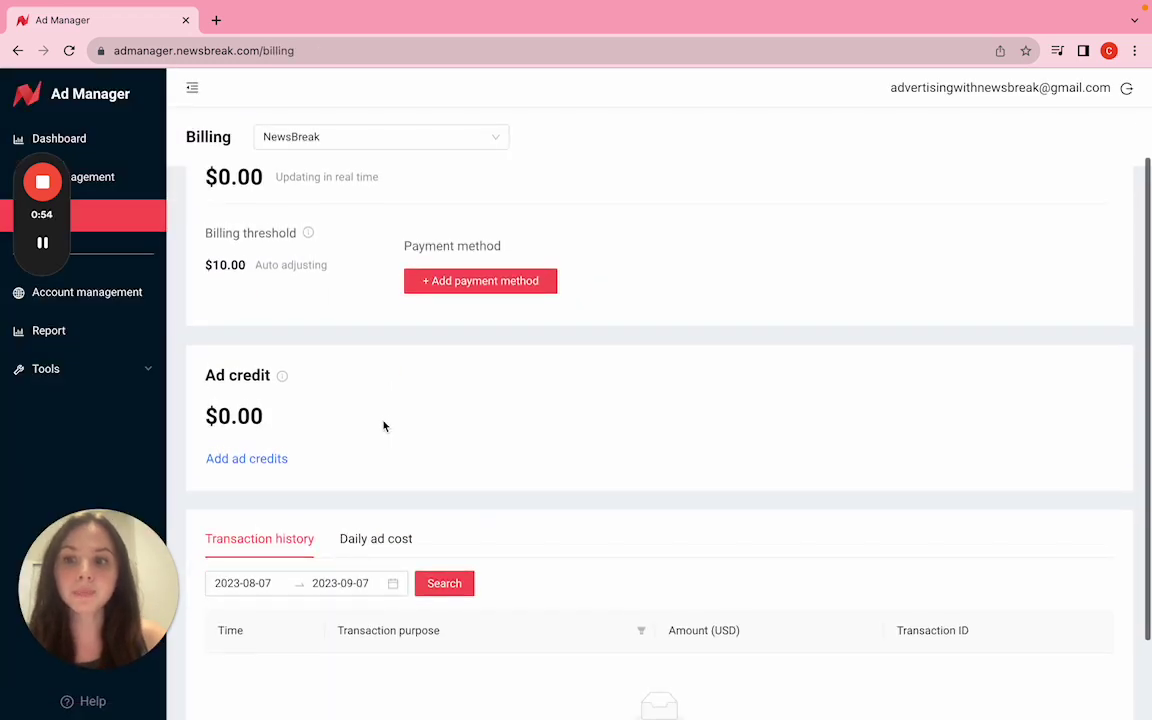
scroll(383, 427, up, 2)
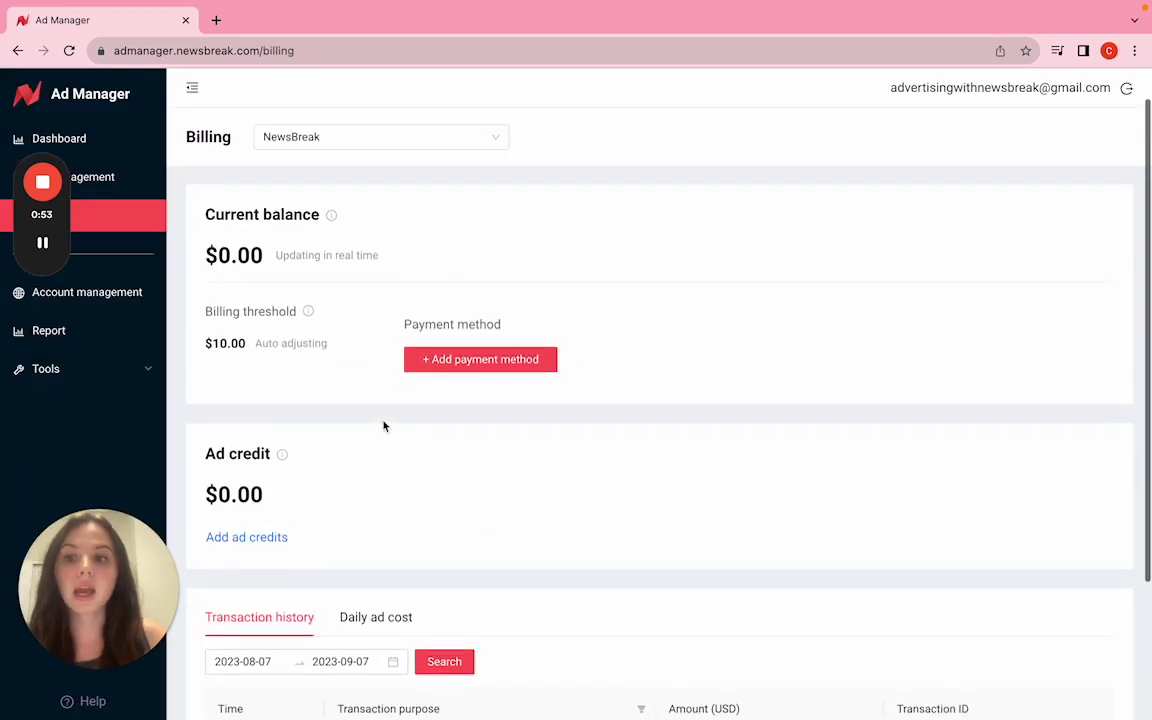
click(115, 187)
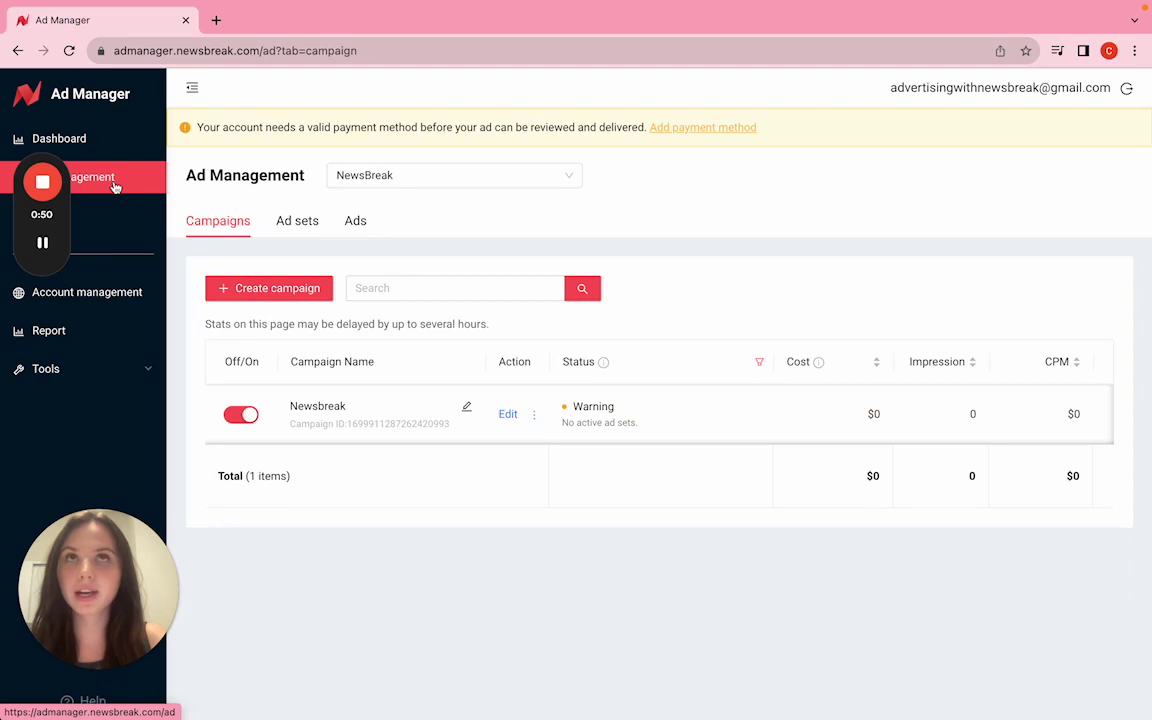